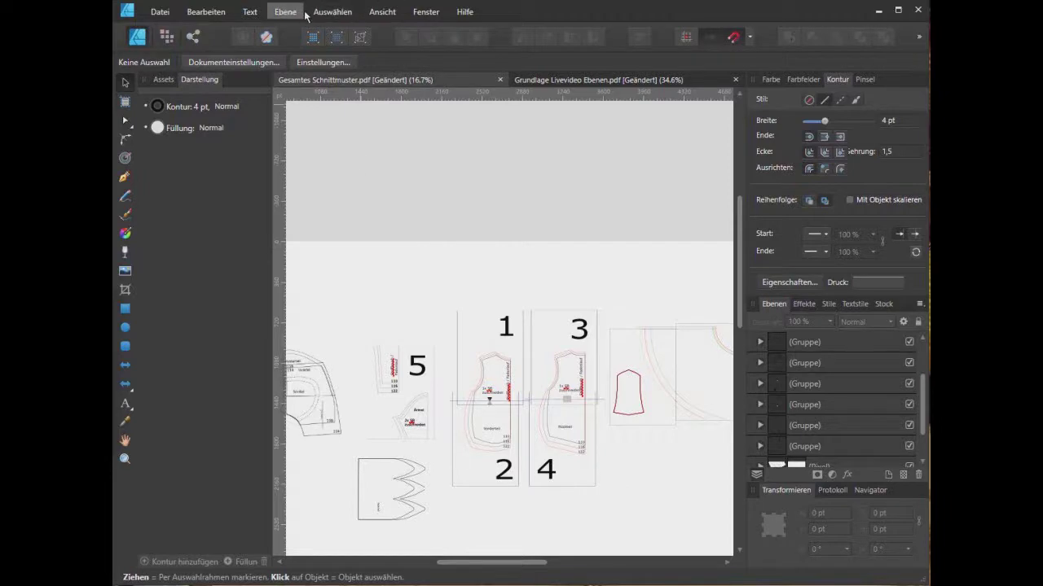
Use Auswählen > Objekt auswählen > Kurven to select all 306 pattern curves.
click(333, 13)
mouse_move(352, 114)
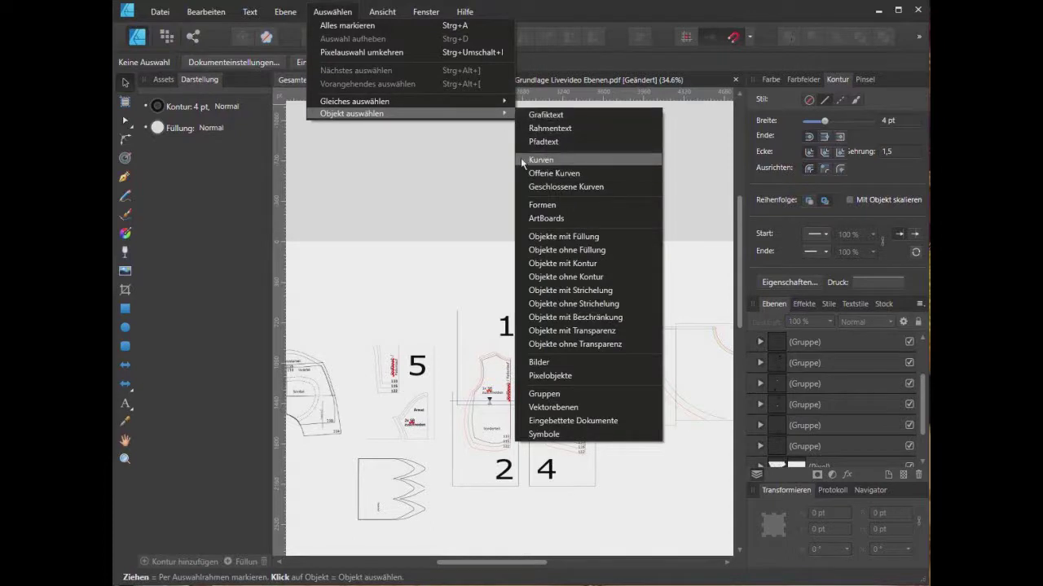
click(576, 166)
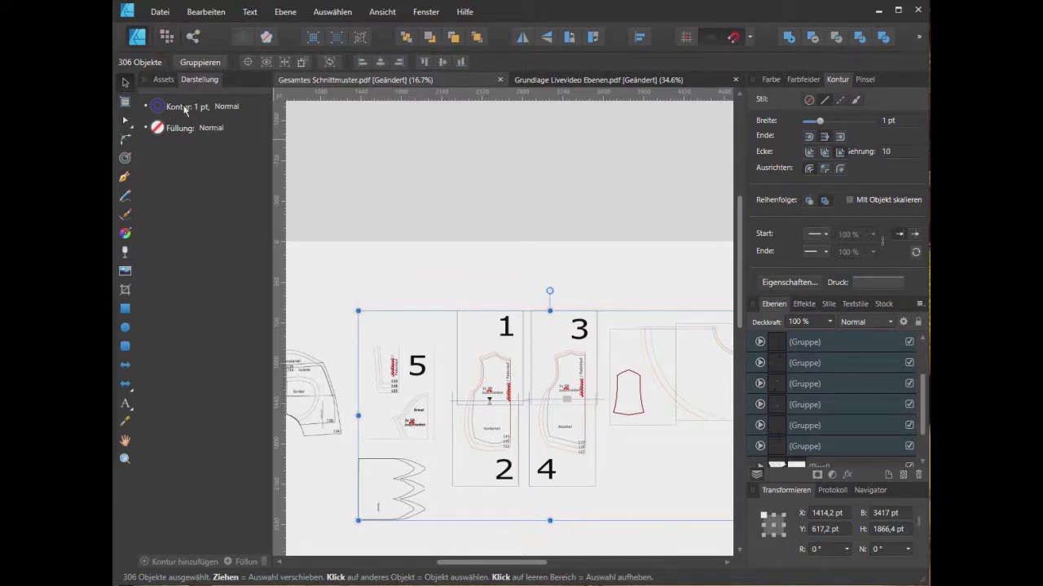
Change the Kontur width of the 306 selected curves from 1 pt to 4 pt.
click(184, 110)
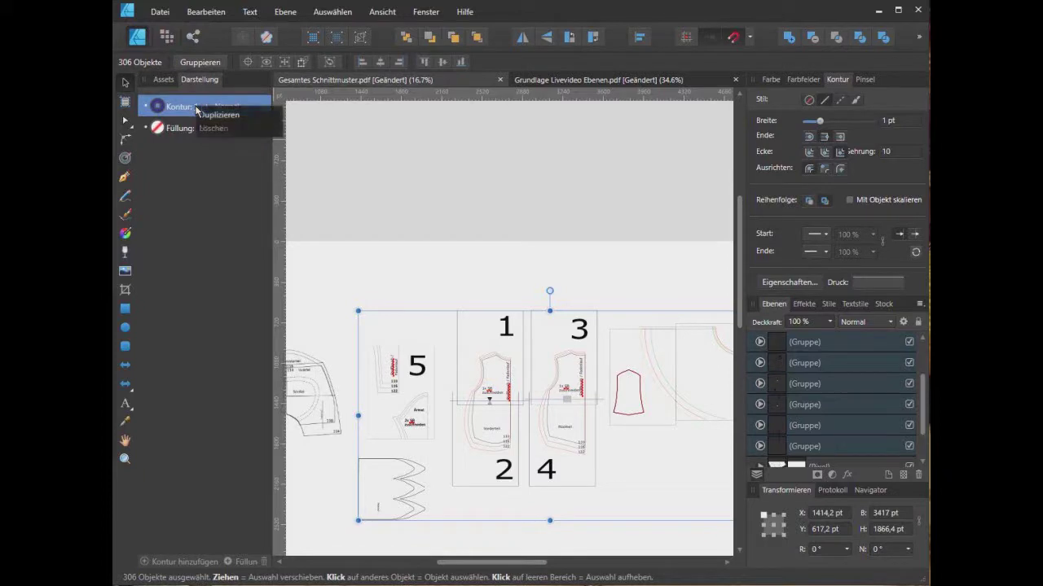
click(201, 108)
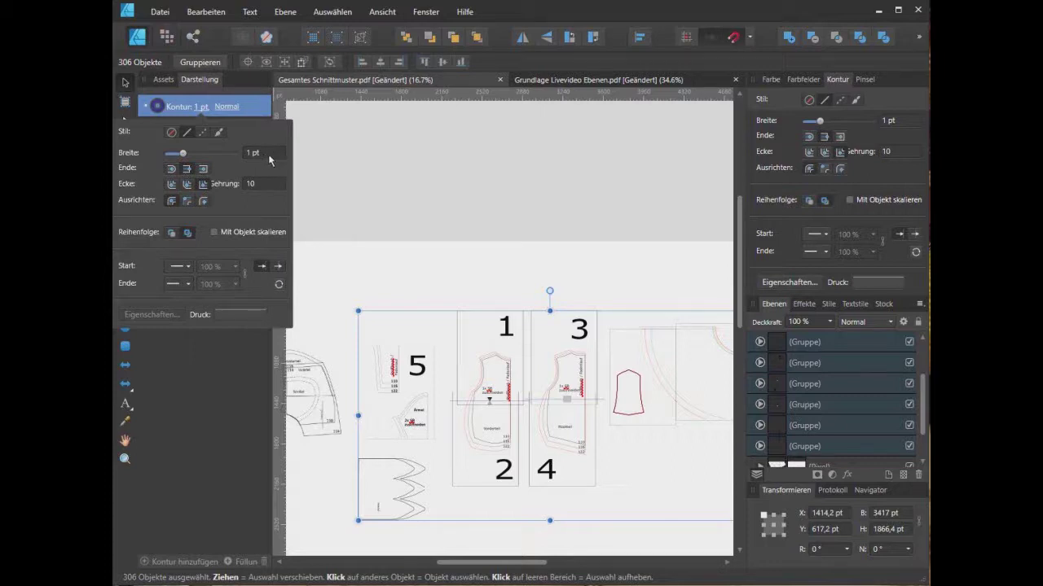
click(269, 157)
text(4)
key(Return)
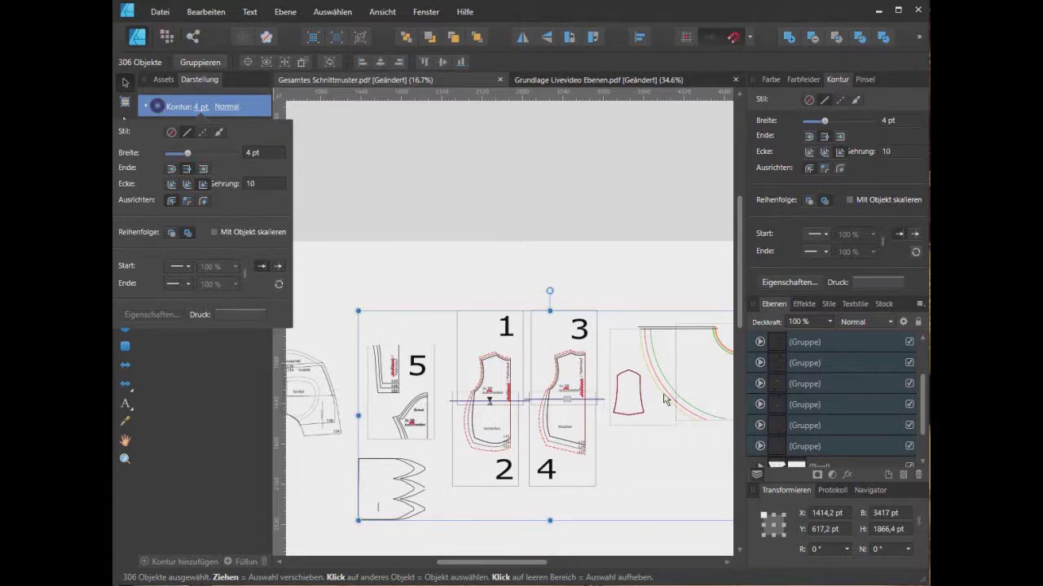
scroll(593, 400, up, 3)
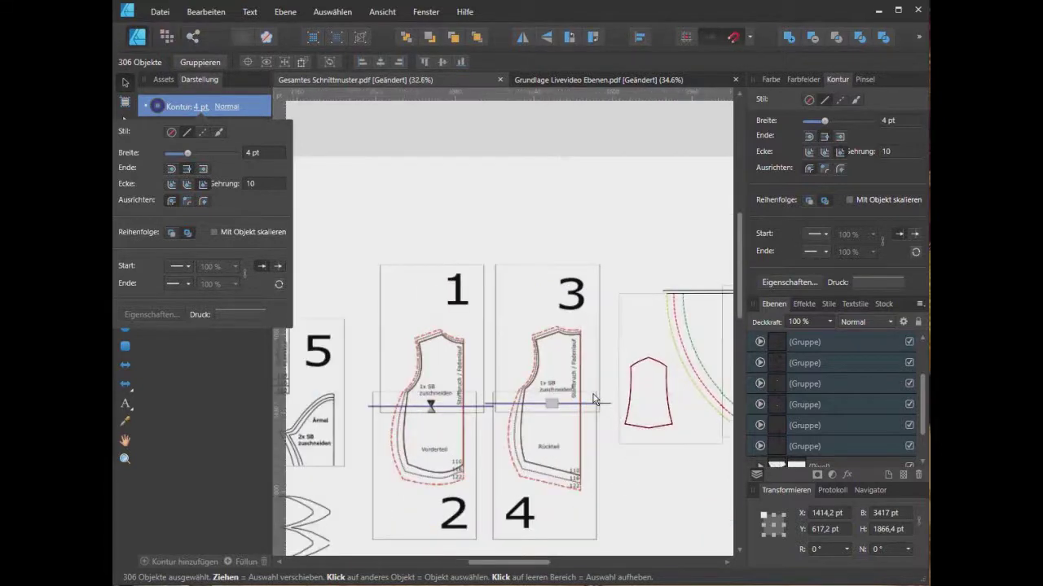
scroll(593, 399, up, 3)
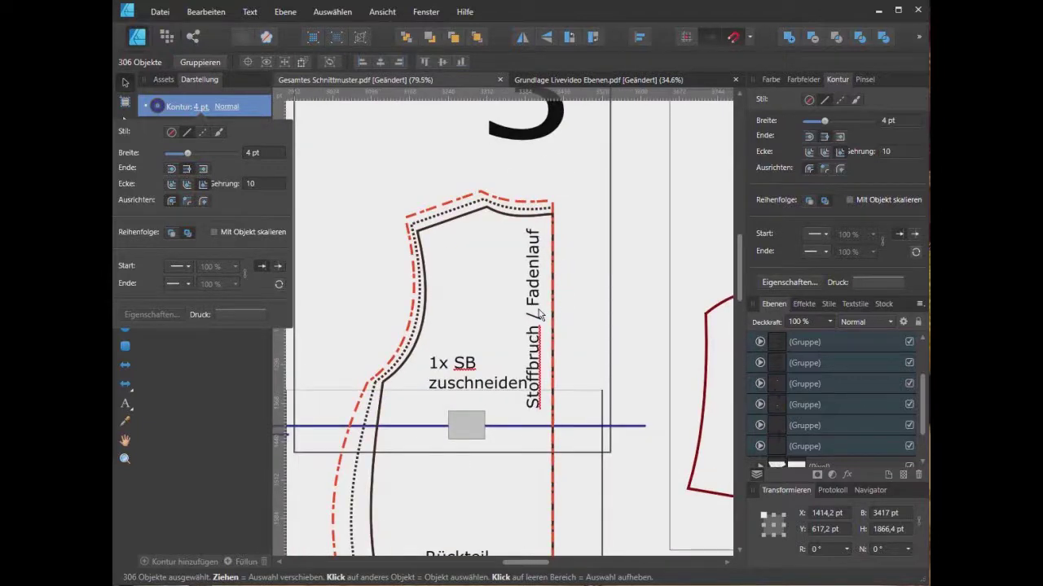
key(ctrl+z)
scroll(453, 307, up, 1)
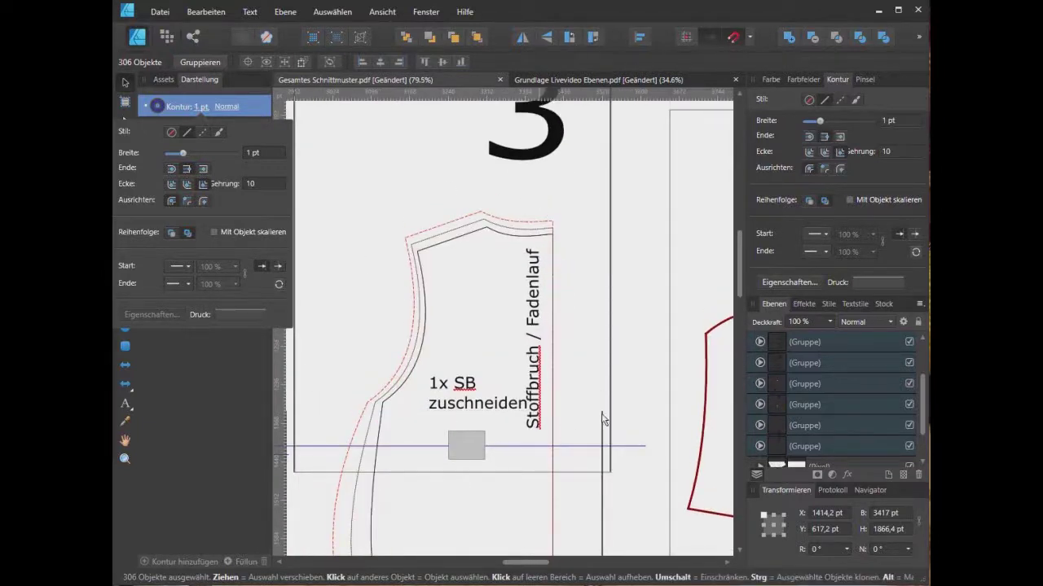
click(220, 41)
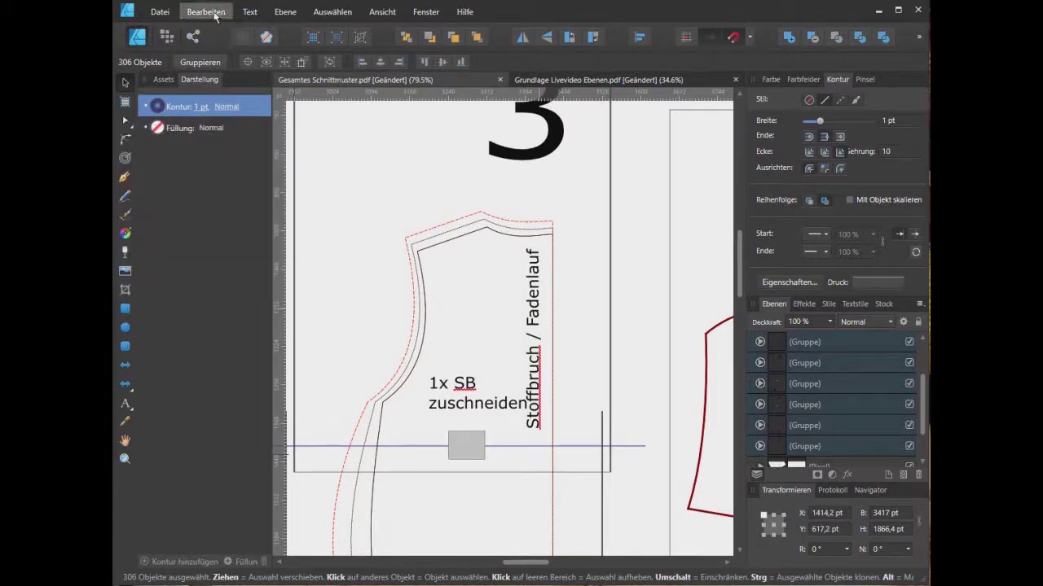
click(206, 11)
click(223, 40)
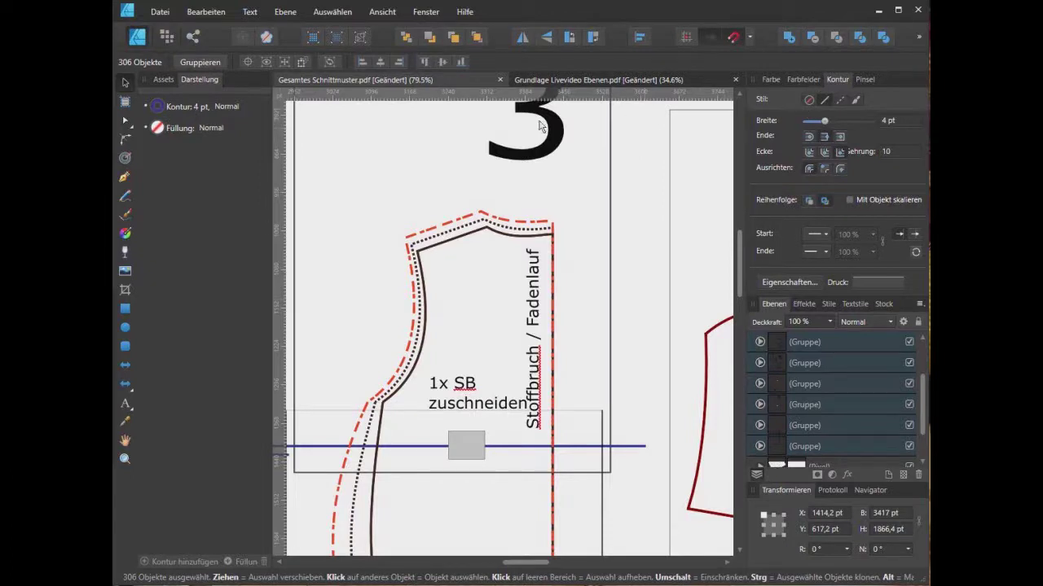
click(165, 105)
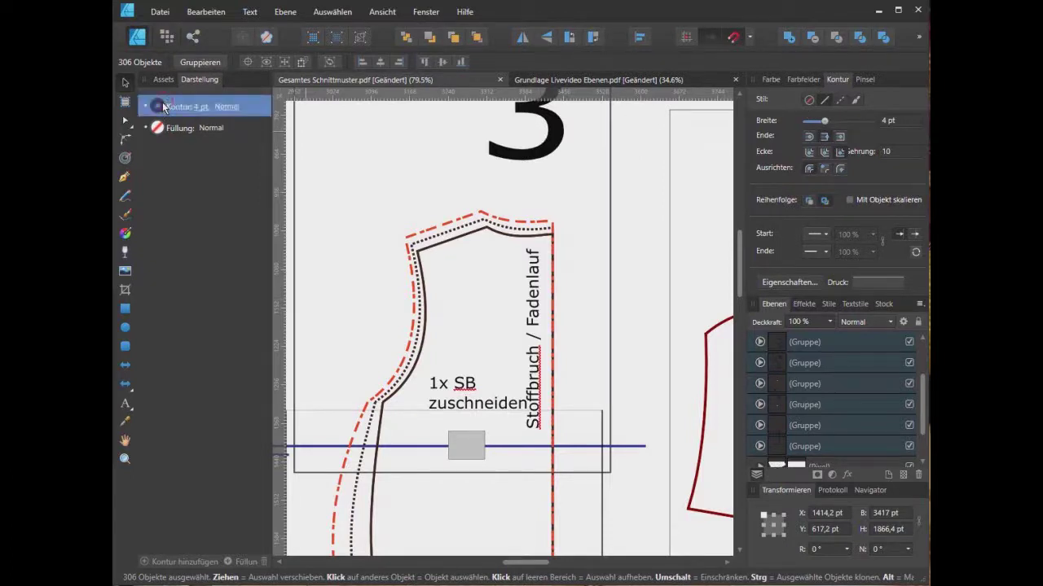
click(162, 107)
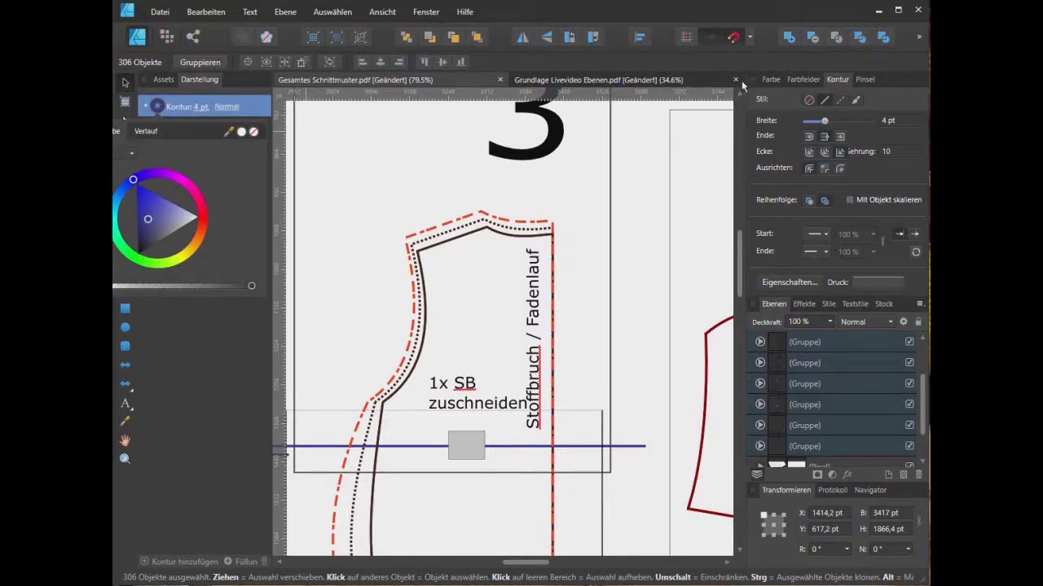
click(776, 80)
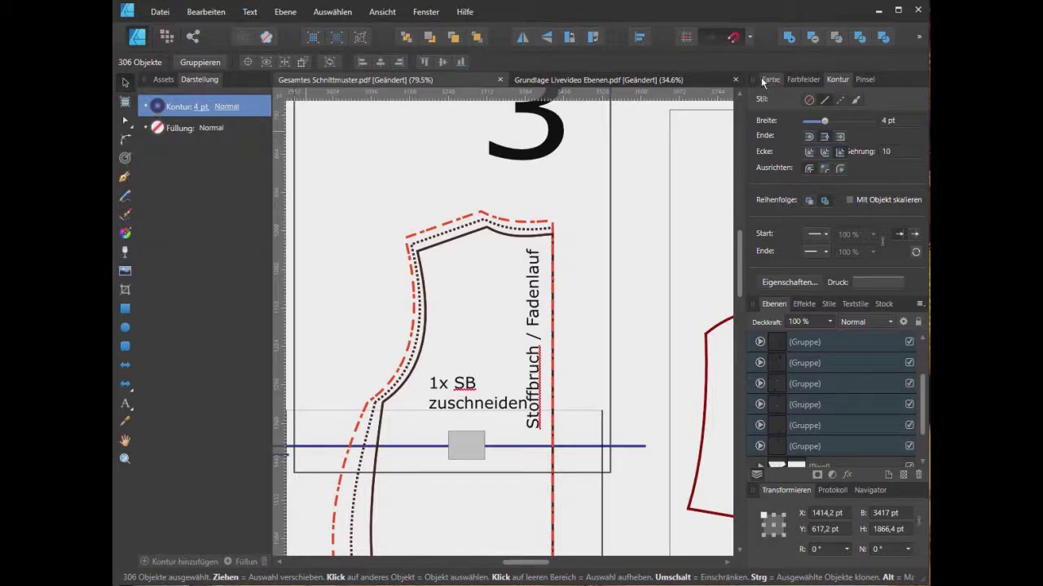
Switch the selected curves' stroke style from dashed to solid, keeping the 4 pt width.
click(769, 79)
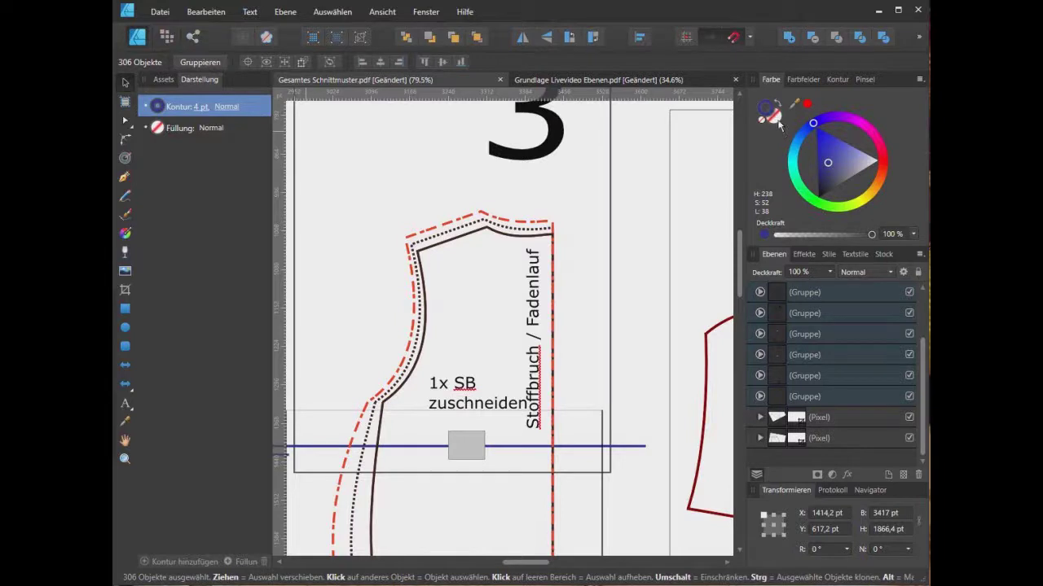
click(843, 80)
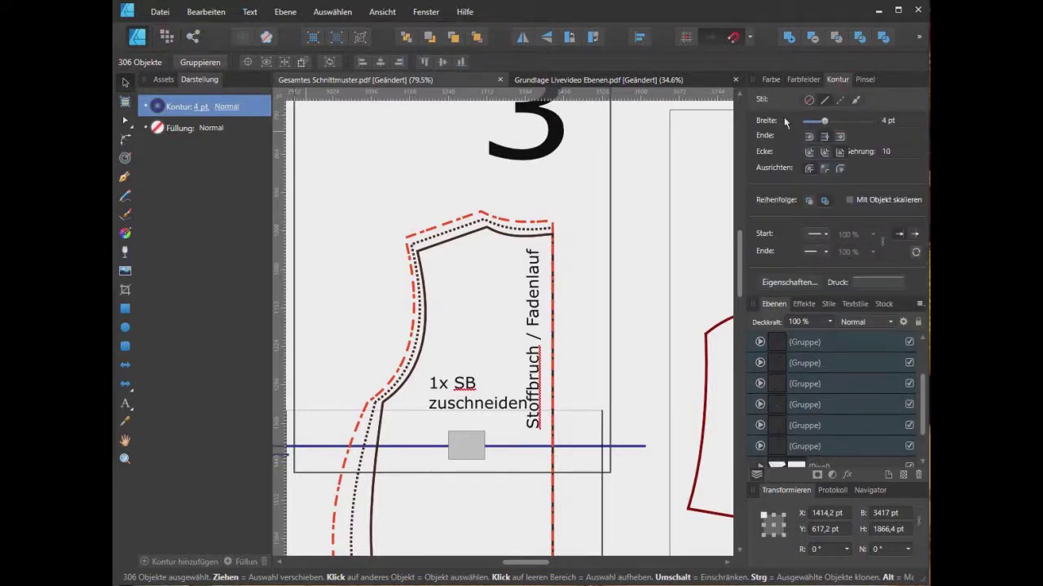
click(840, 98)
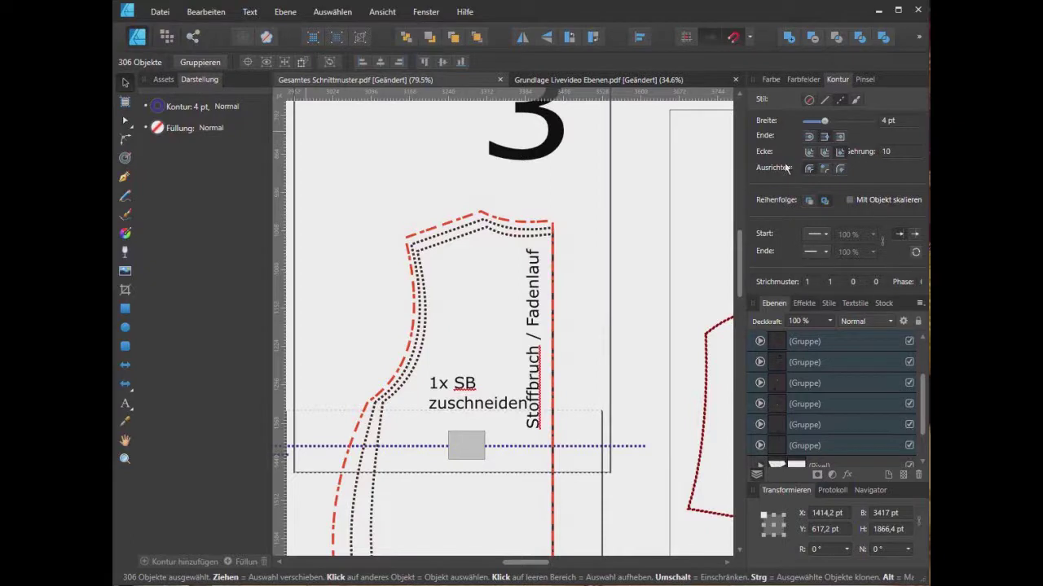
click(824, 101)
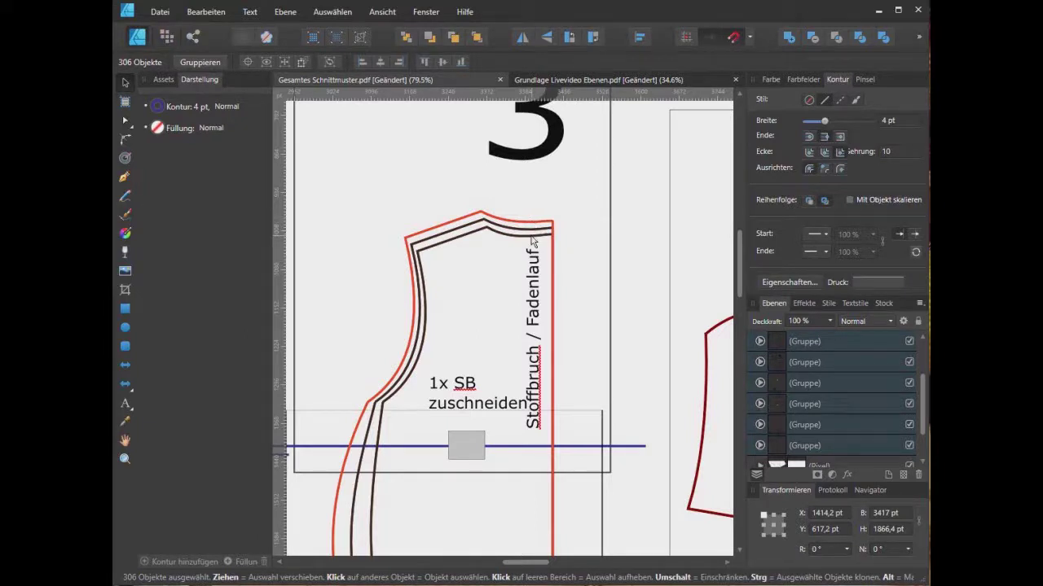
Move to the Grundlage Livevideo Ebenen.pdf document, clear the selection and select layer 122.
click(333, 12)
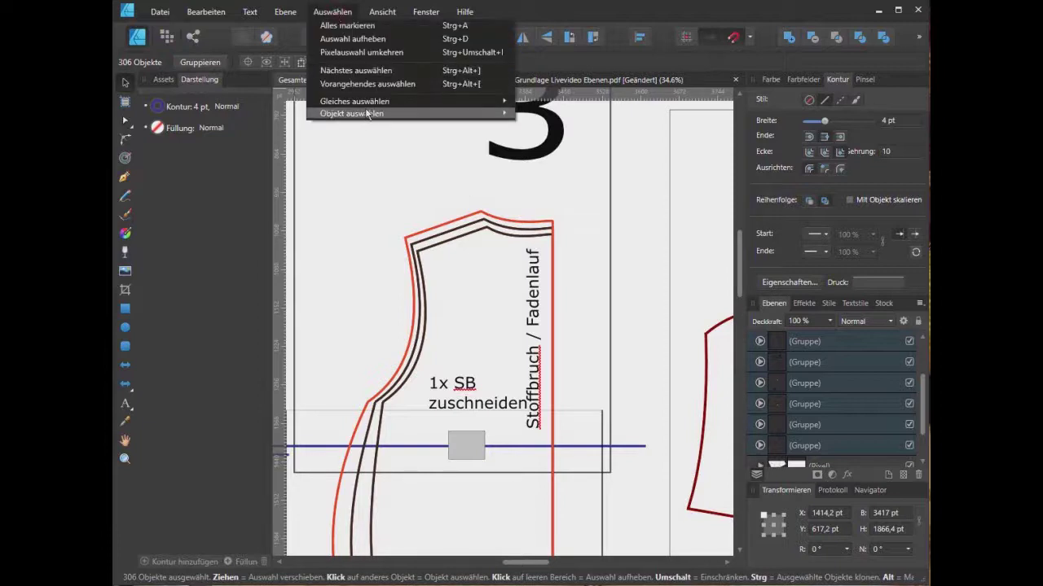
mouse_move(352, 113)
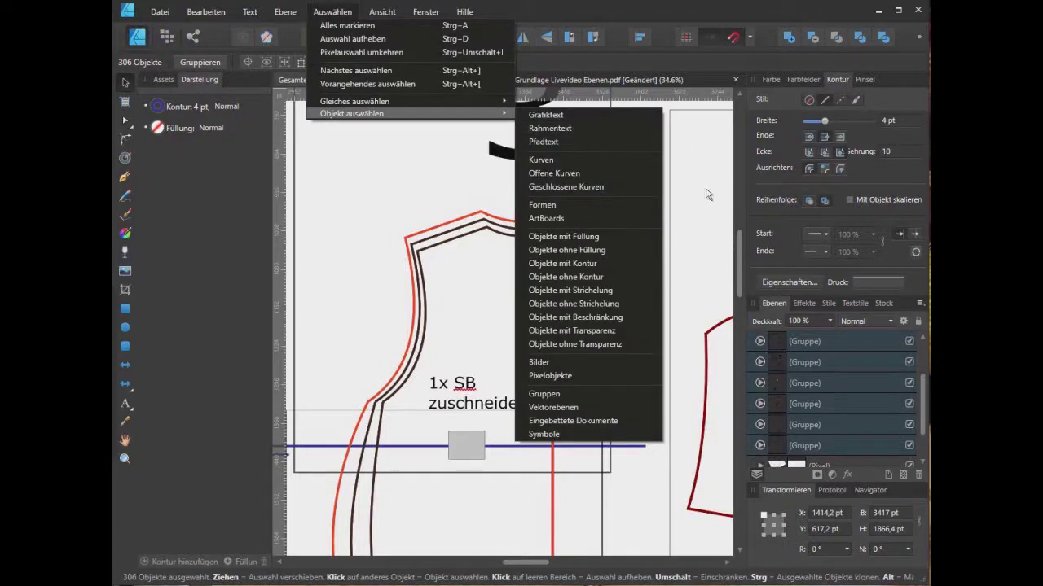
click(687, 180)
click(566, 82)
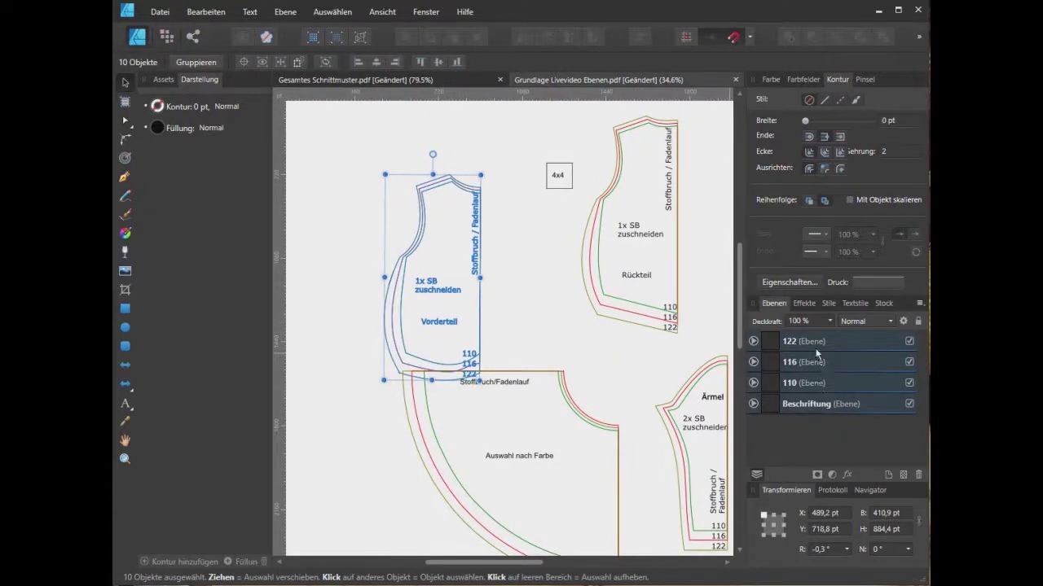
click(661, 356)
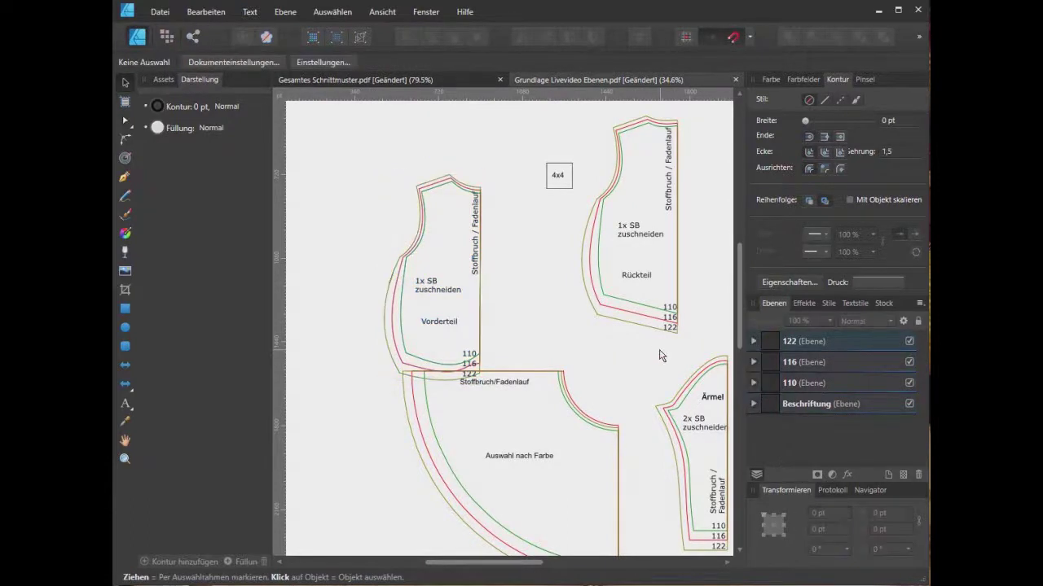
click(831, 345)
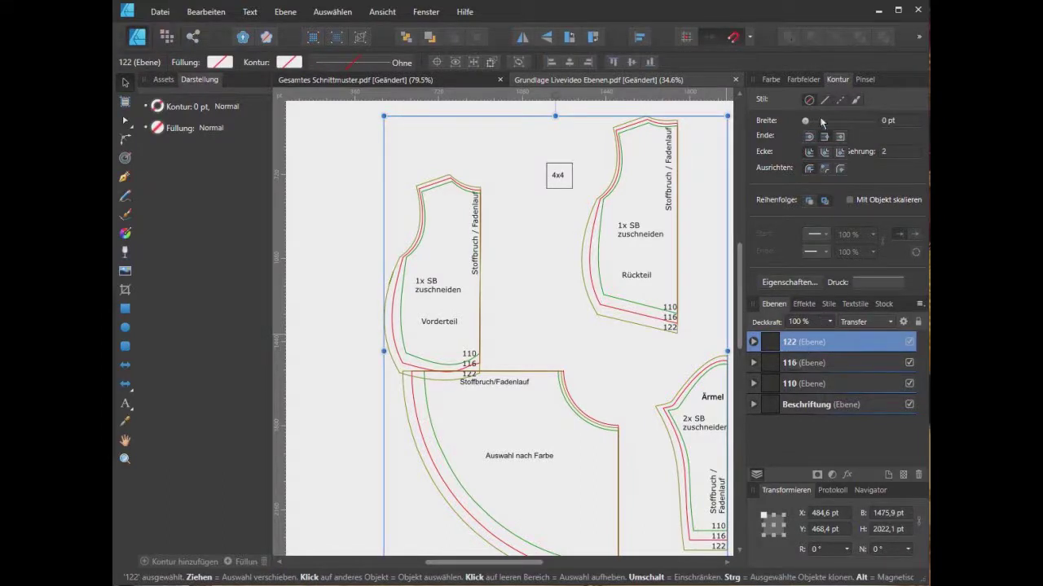
Recolour layer 122's outline stroke to a light green on the colour wheel.
click(772, 80)
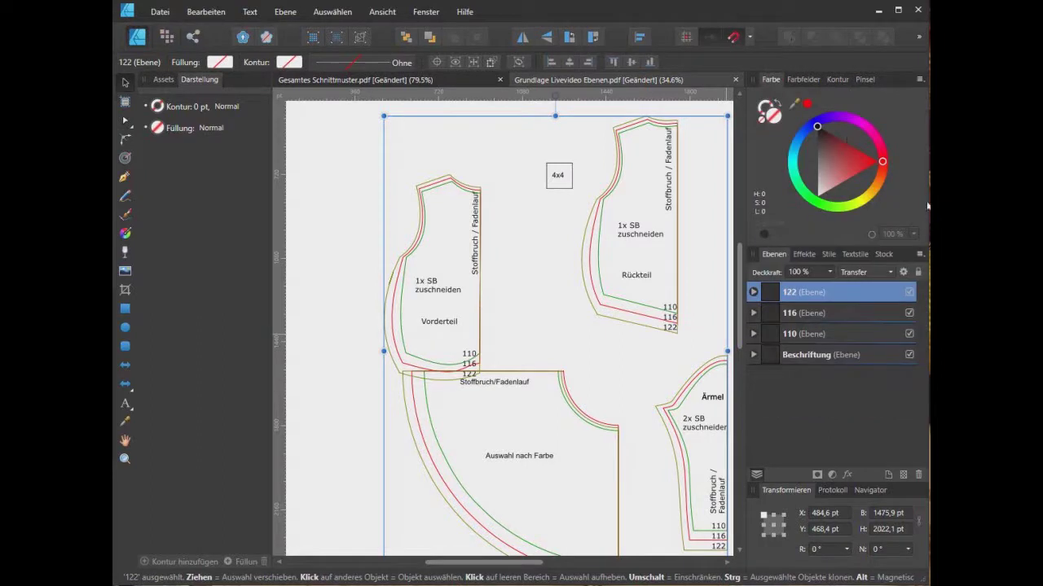
click(770, 109)
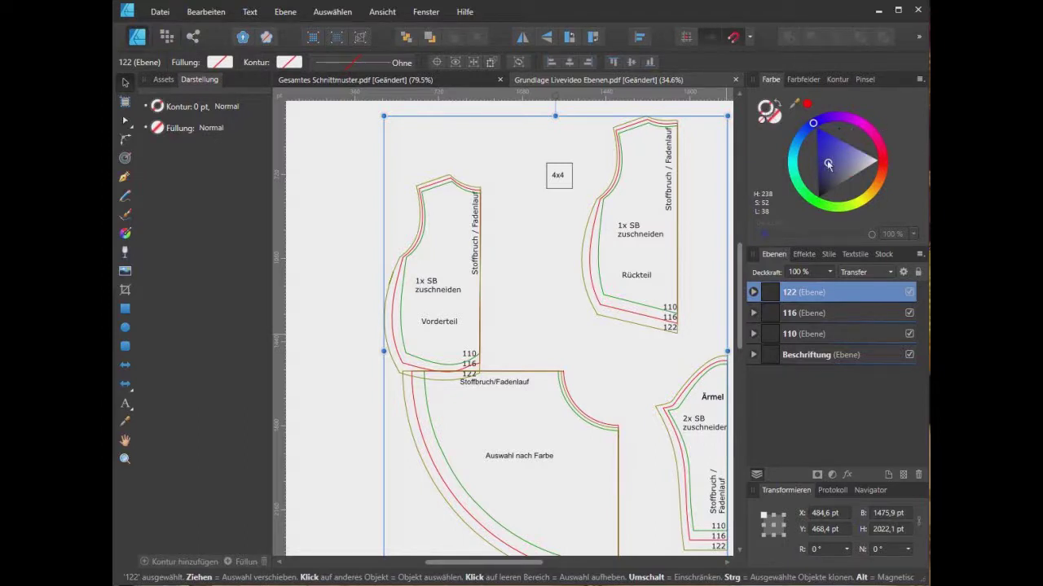
click(850, 119)
drag(849, 119, 865, 225)
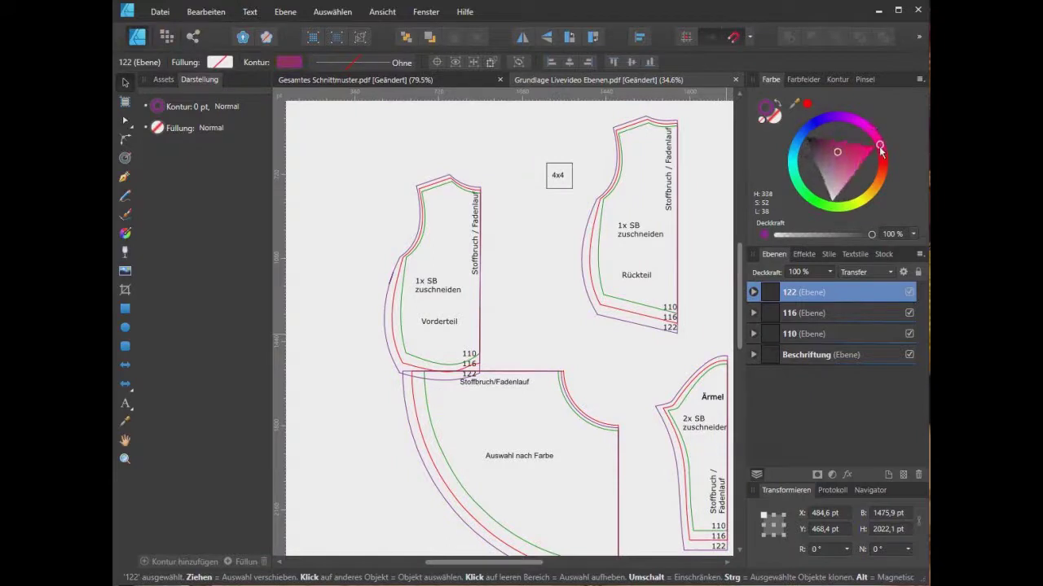
click(798, 183)
click(843, 173)
drag(843, 173, 840, 171)
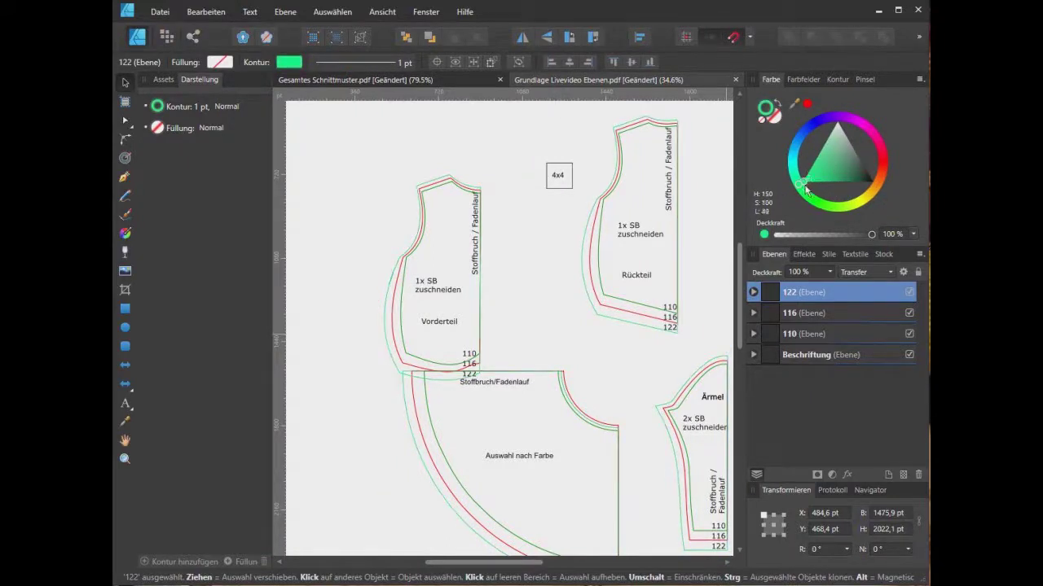
drag(840, 171, 831, 163)
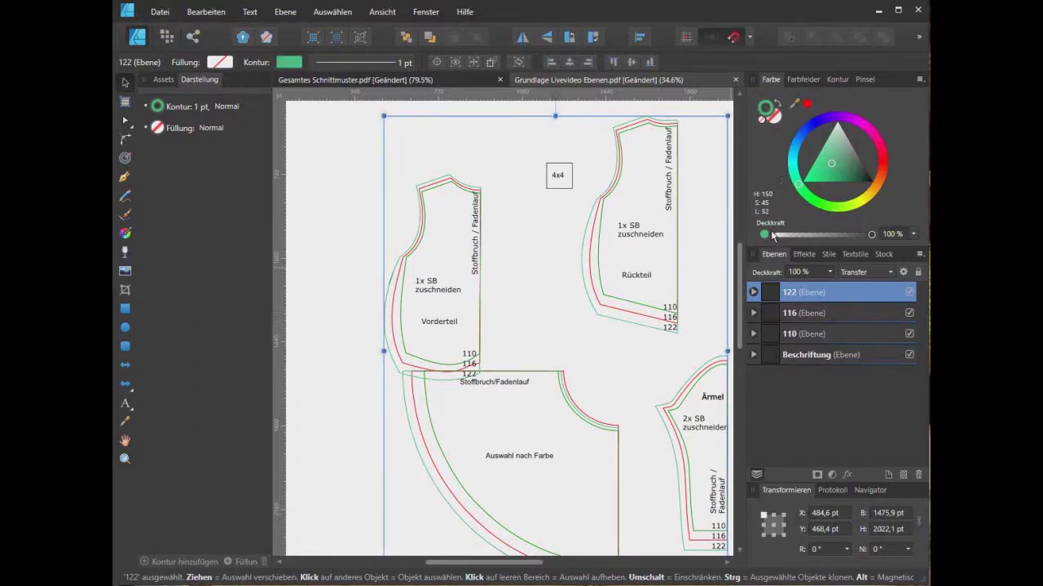
mouse_move(801, 192)
mouse_down()
mouse_move(795, 171)
mouse_move(867, 220)
mouse_move(808, 218)
mouse_move(908, 143)
mouse_move(885, 189)
mouse_up()
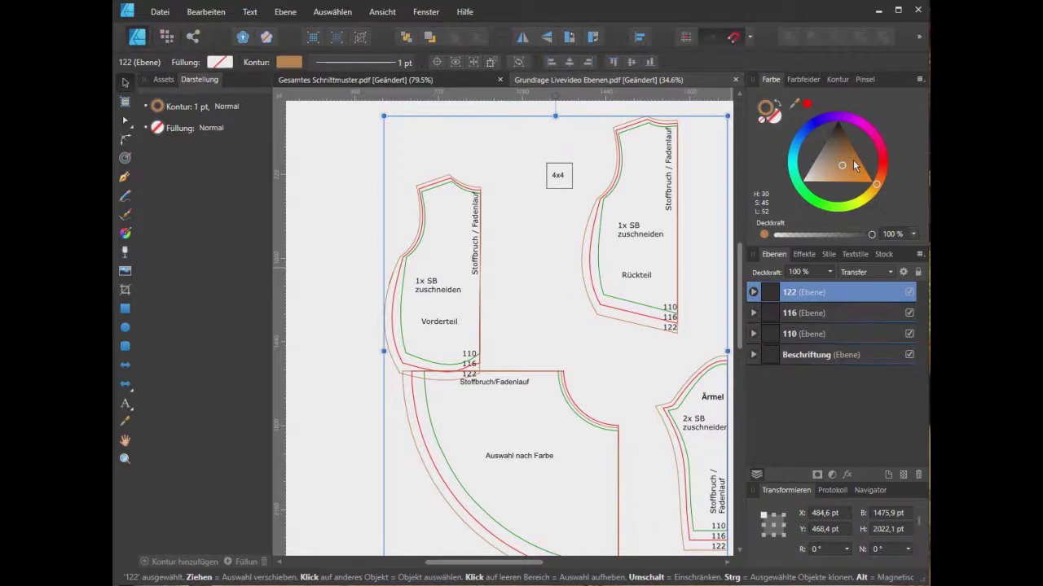
Set layer 122's outline stroke width to 4 pt.
click(838, 79)
click(899, 121)
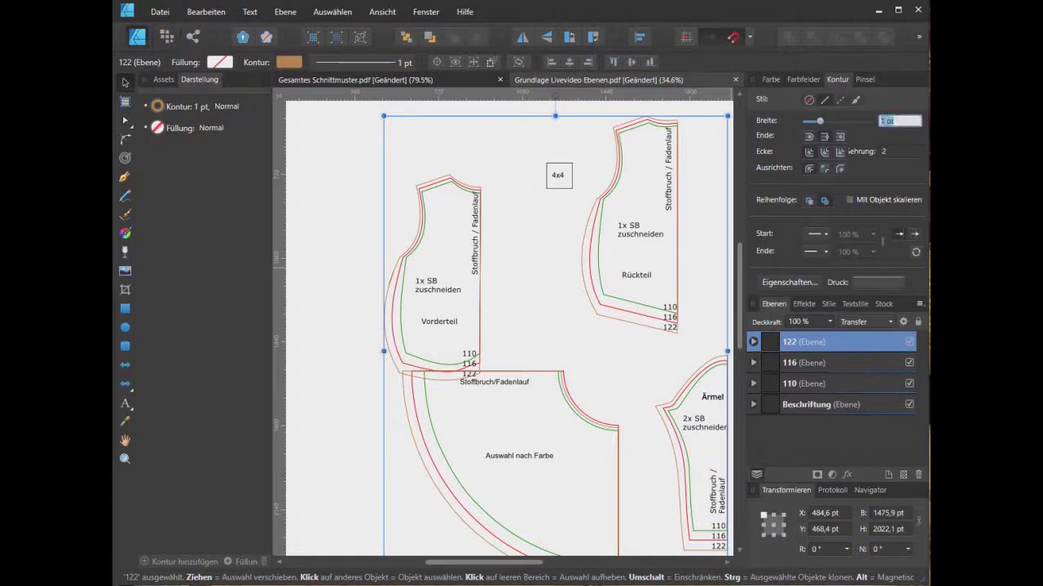
text(4)
key(Return)
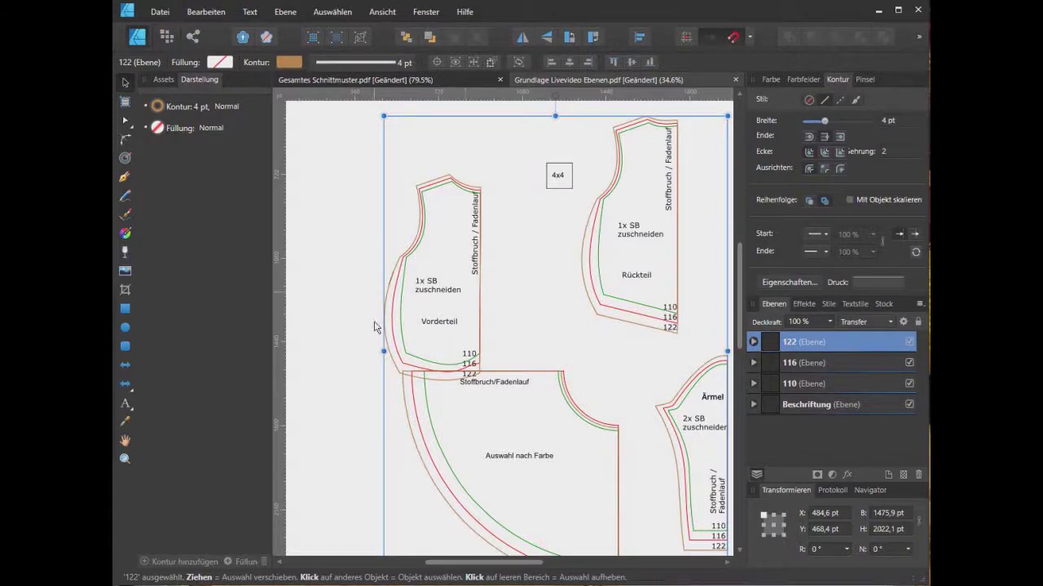
click(521, 287)
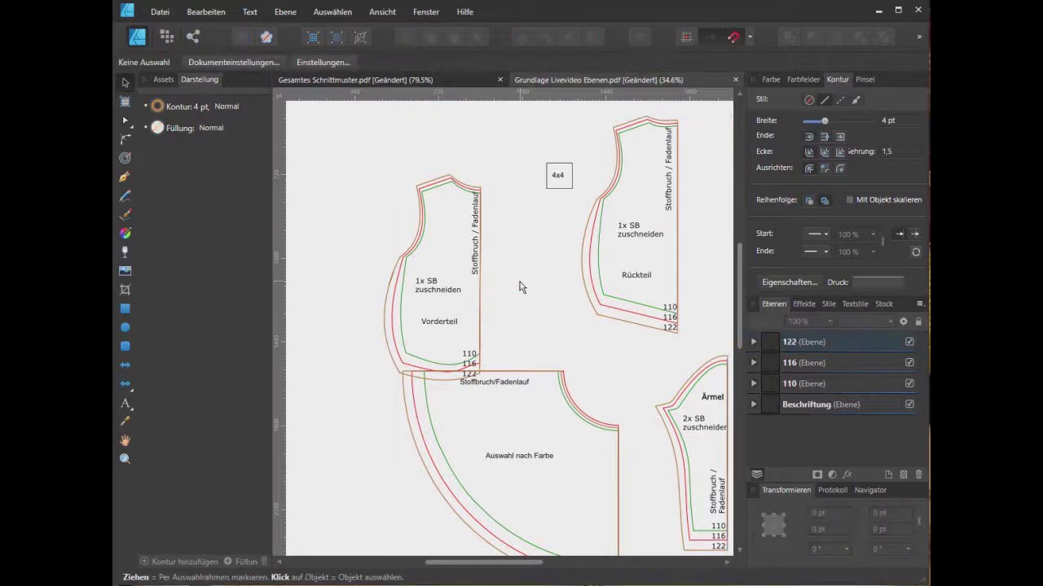
Select the whole 122 layer in the Ebenen panel and collapse its contents.
click(389, 303)
click(588, 302)
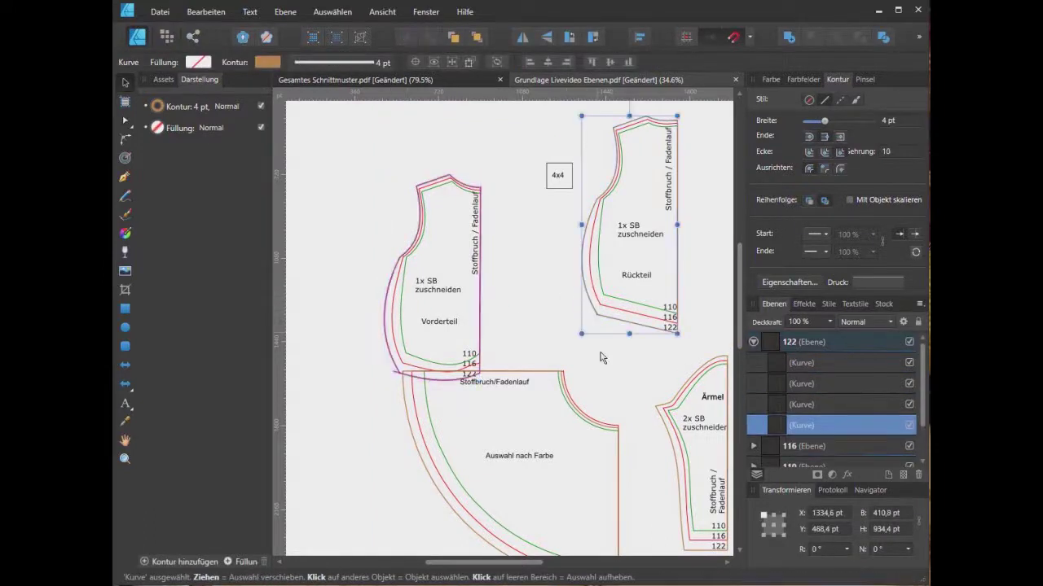
click(813, 341)
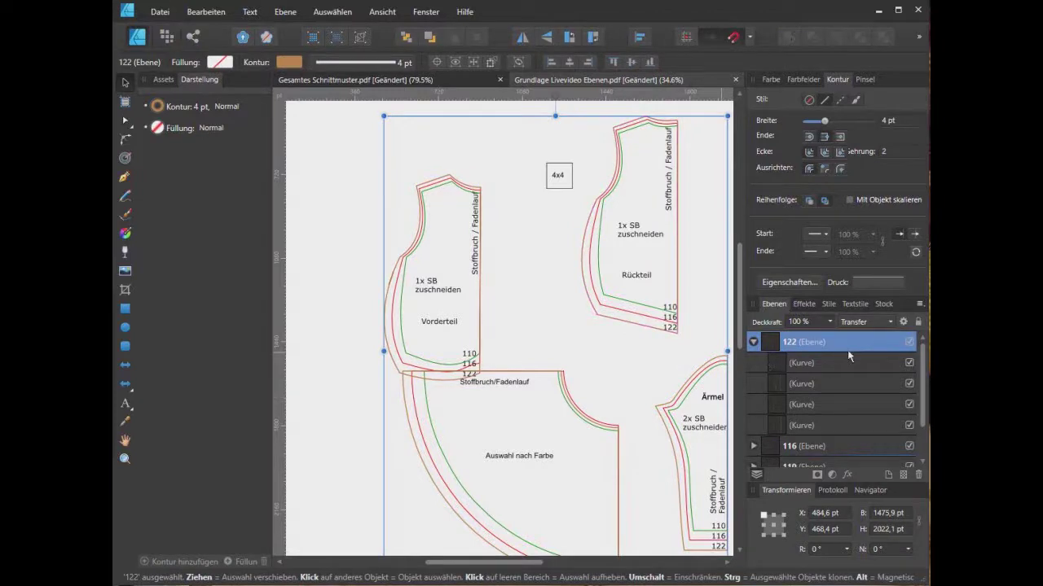
click(753, 342)
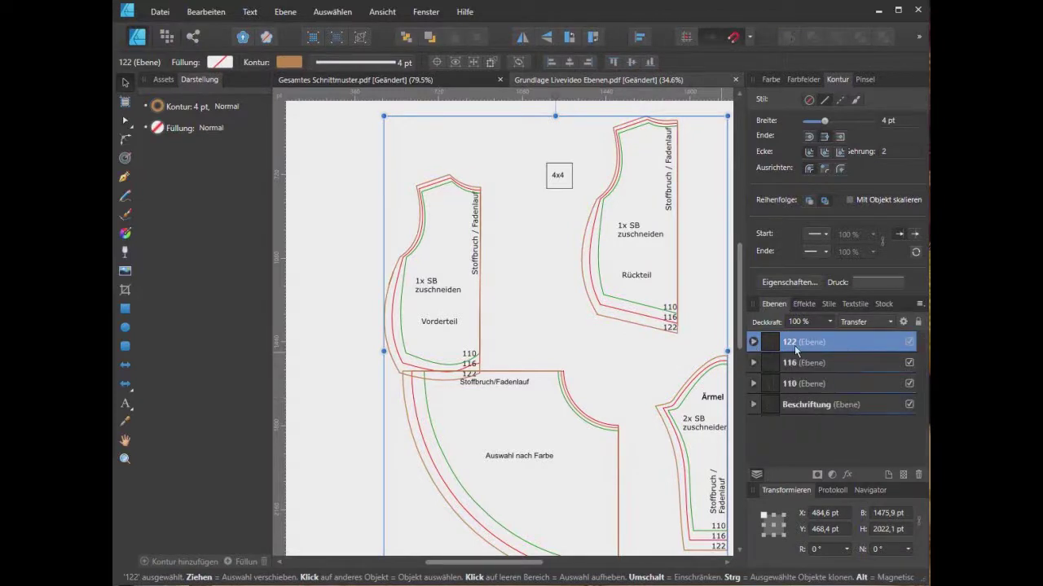
Add layers 116 and 110 to the selection and try 1 cm and 1 mm widths.
shift+click(822, 389)
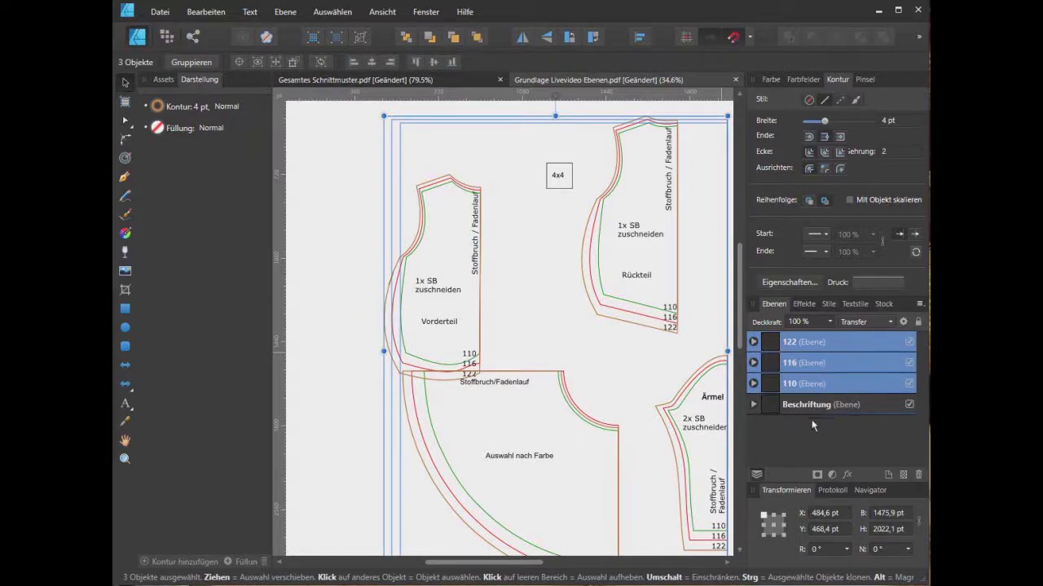
click(885, 122)
key(Return)
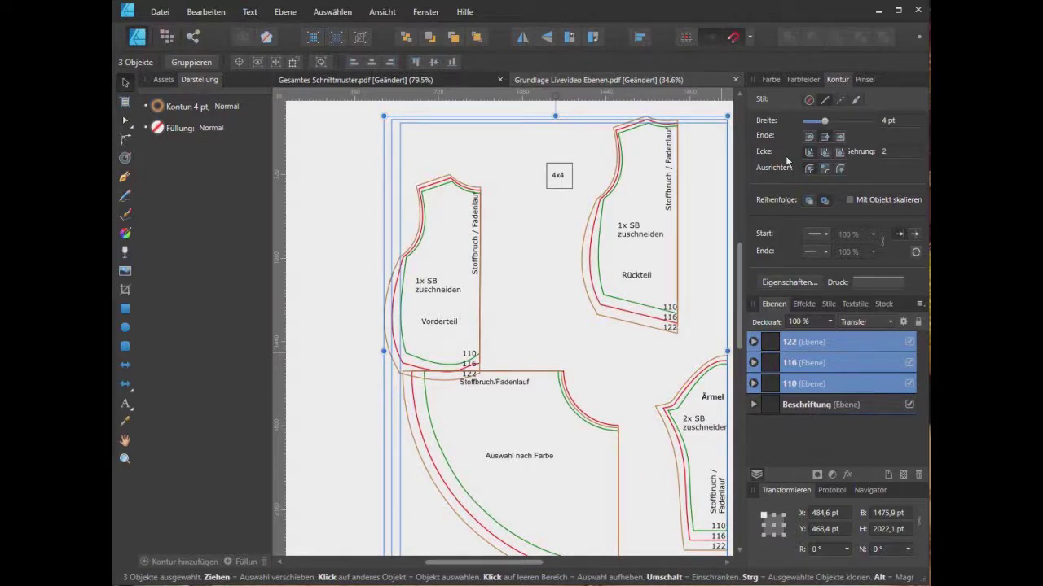
click(887, 122)
text(1)
text(cm)
key(Return)
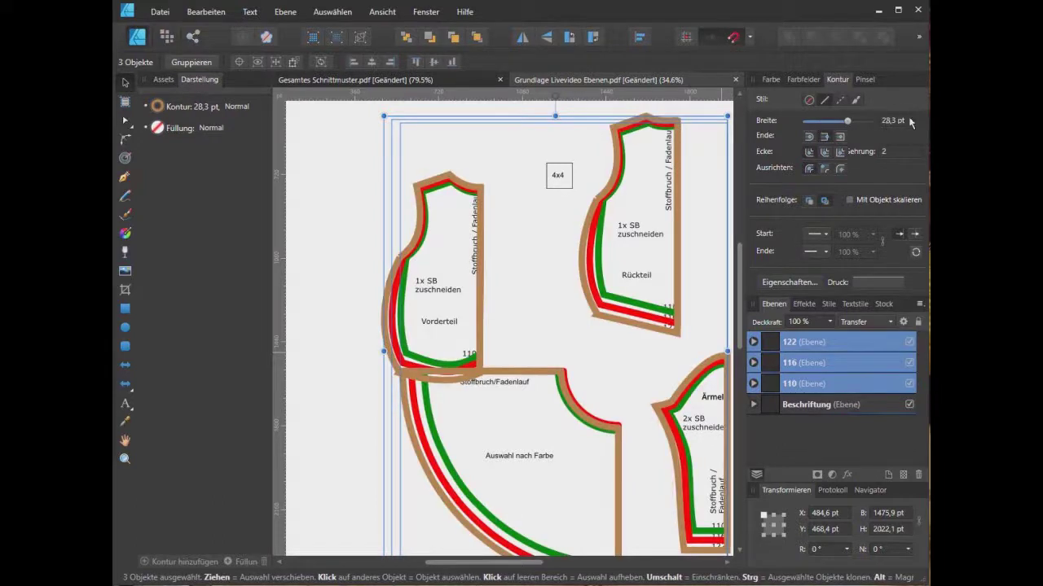
text(1)
key(Return)
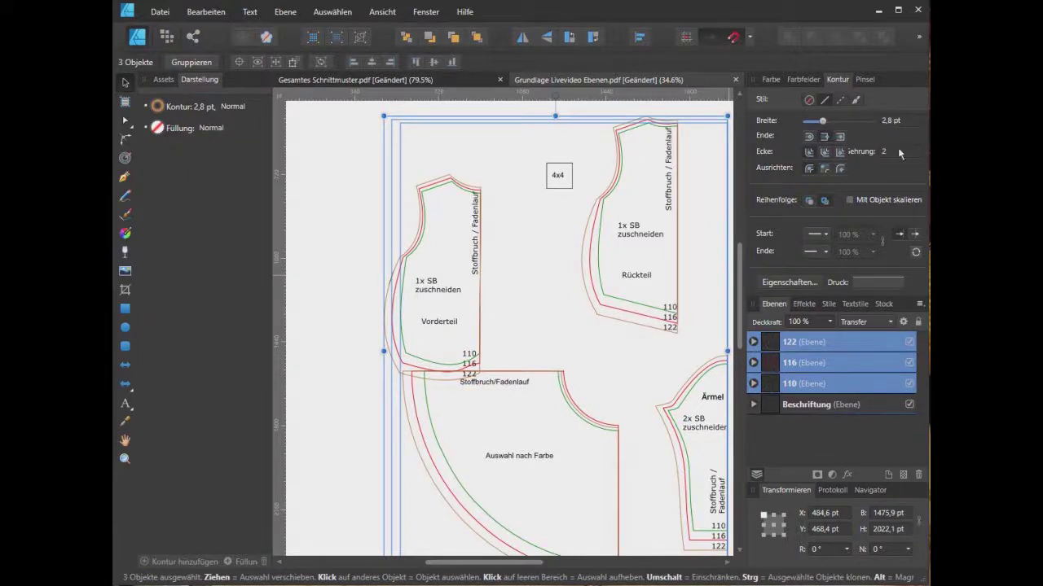
Apply a final 4 pt outline width to layers 122, 116 and 110.
click(886, 122)
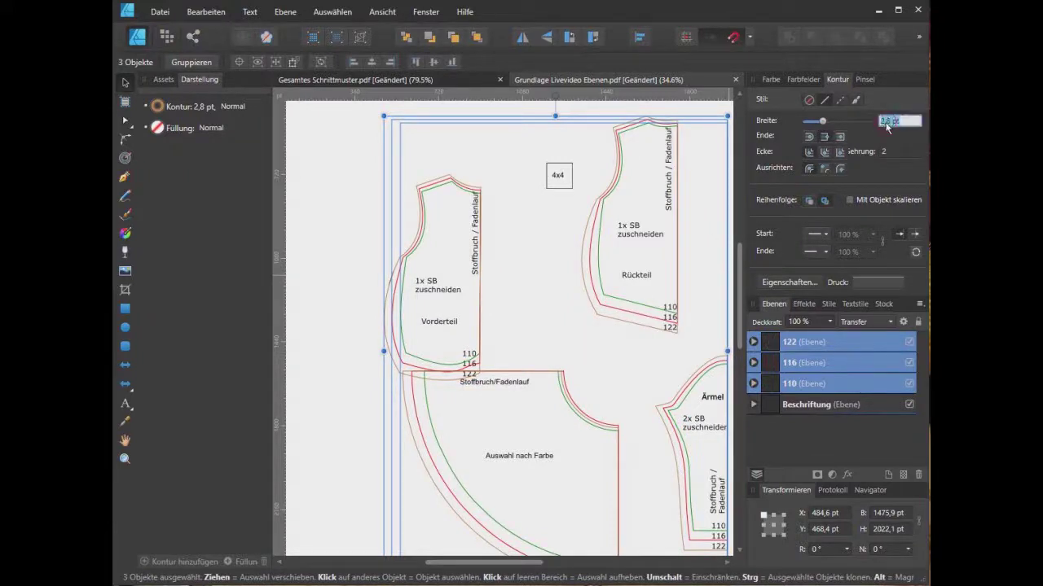
key(Return)
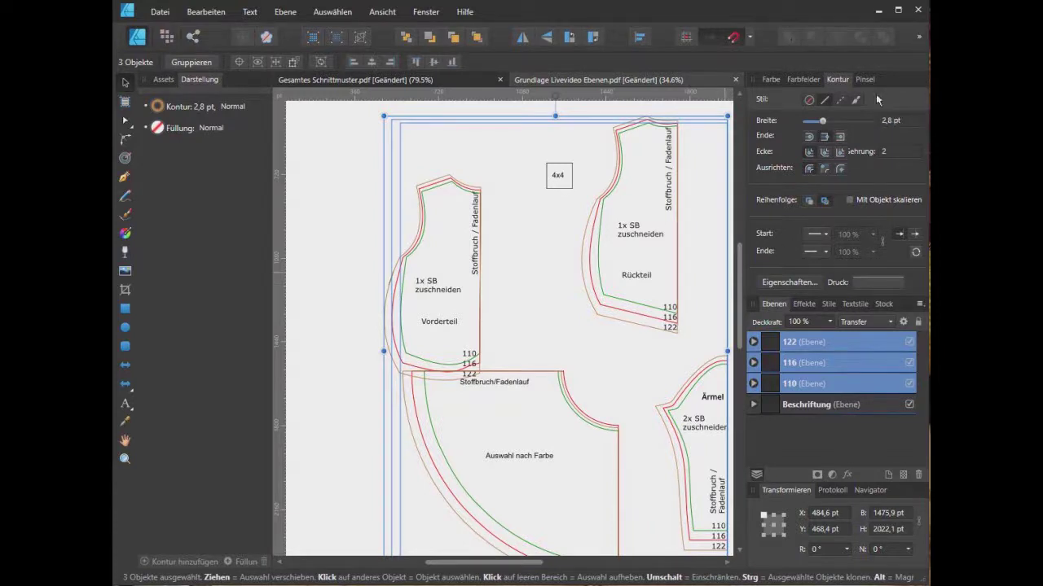
click(890, 121)
click(887, 122)
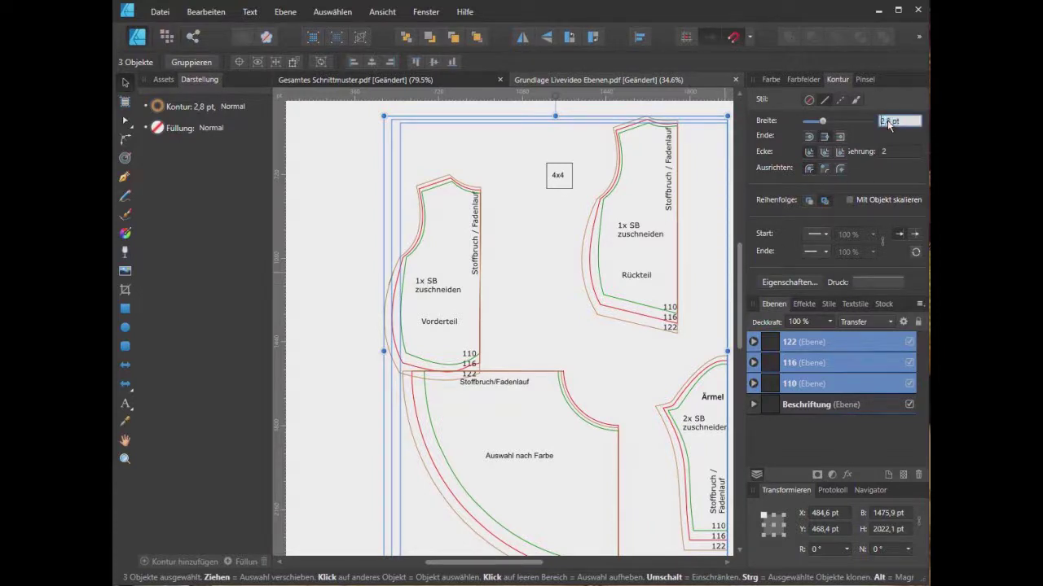
key(shift+Home)
key(Return)
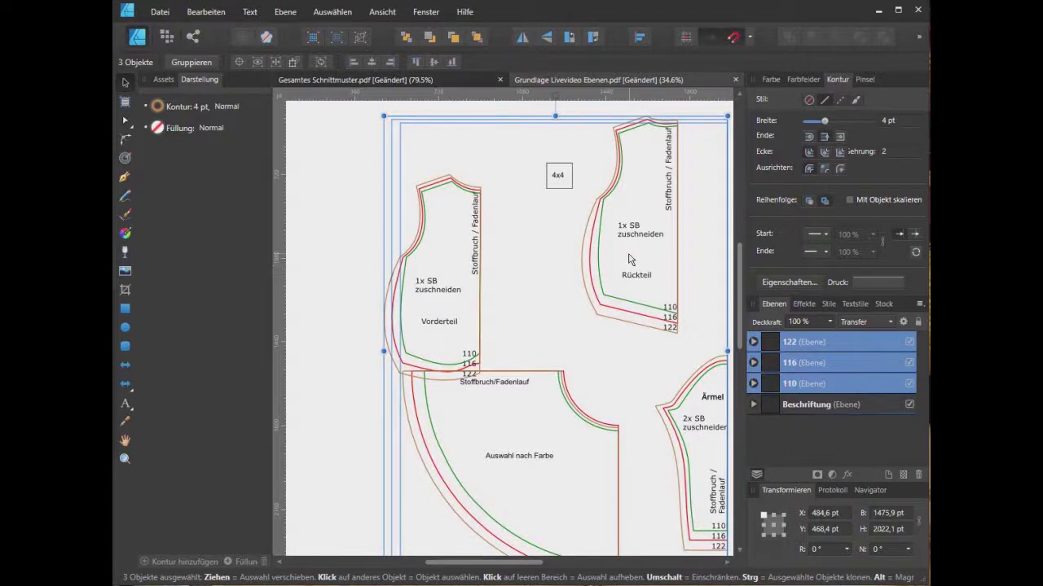
Pick the Beschriftung layer and a label, then run Objekt auswählen > Grafiktext, selecting nothing.
scroll(598, 296, up, 2)
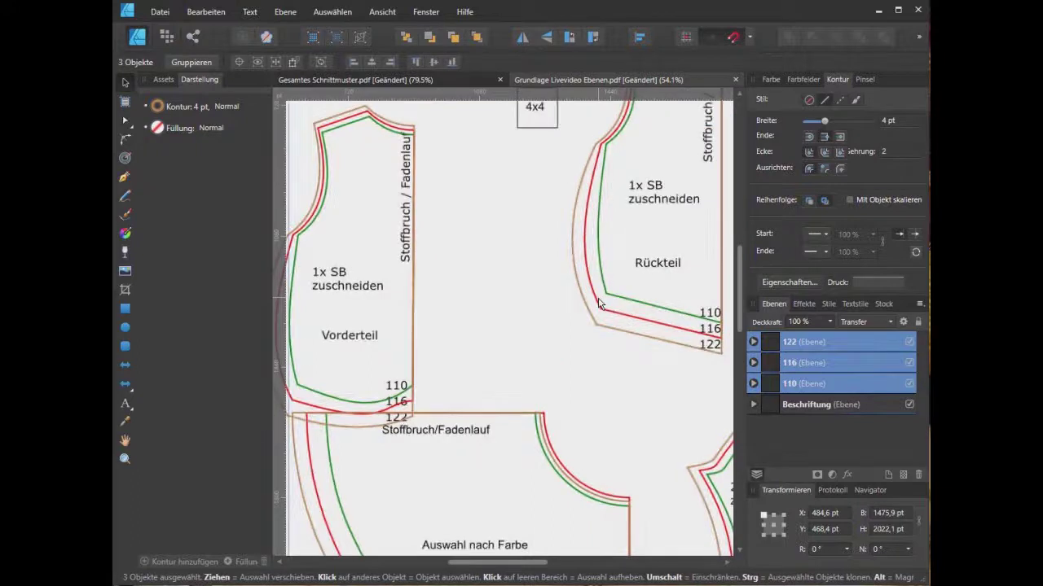
click(817, 405)
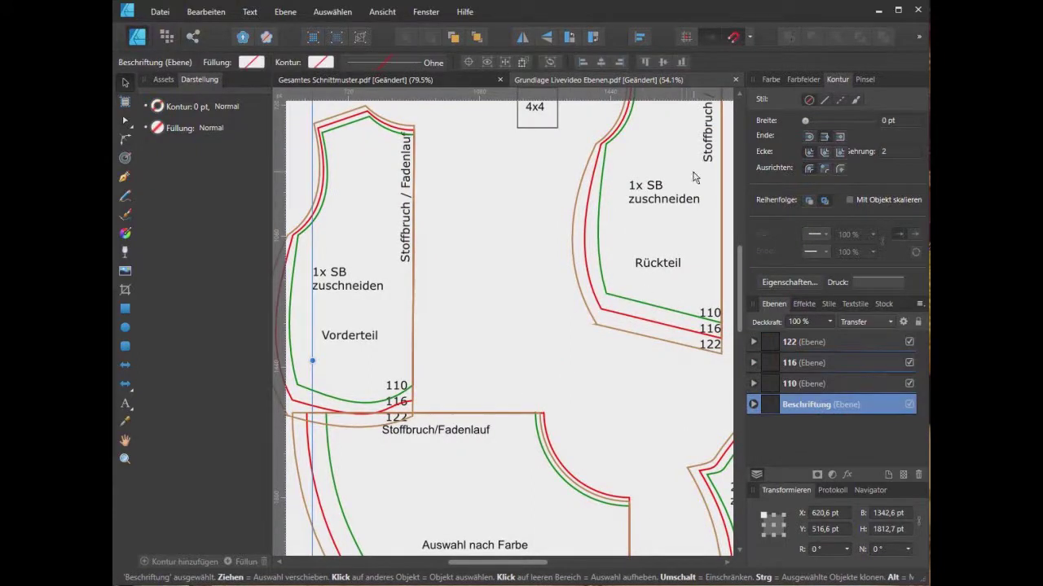
scroll(652, 200, up, 1)
scroll(644, 202, up, 2)
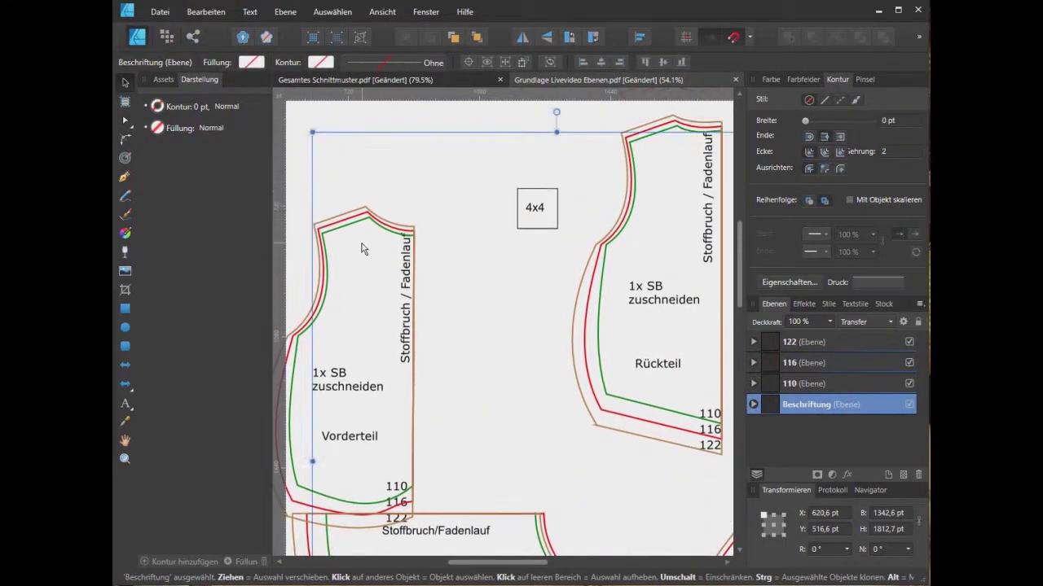
click(405, 318)
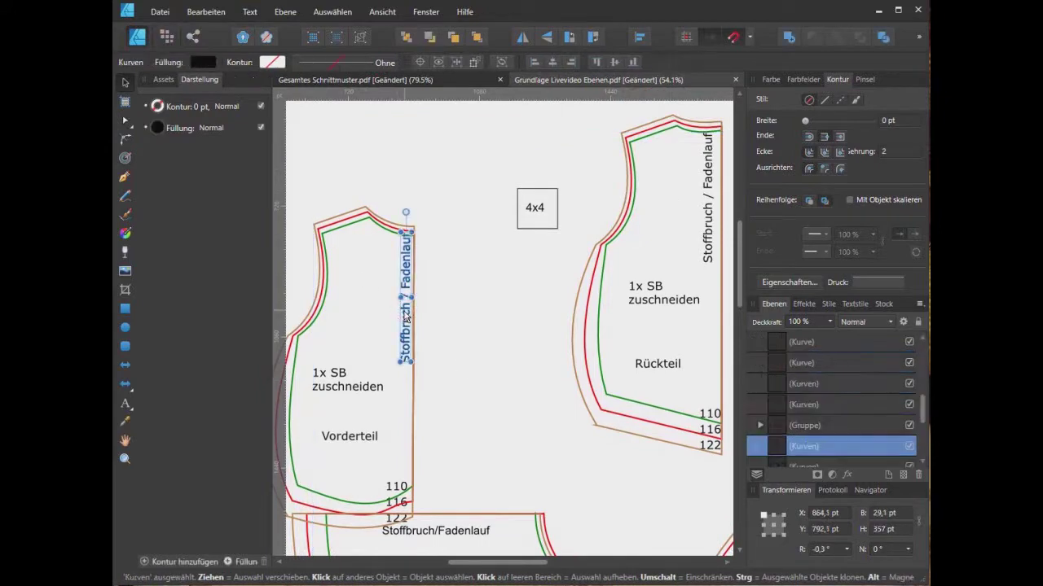
click(348, 13)
mouse_move(383, 113)
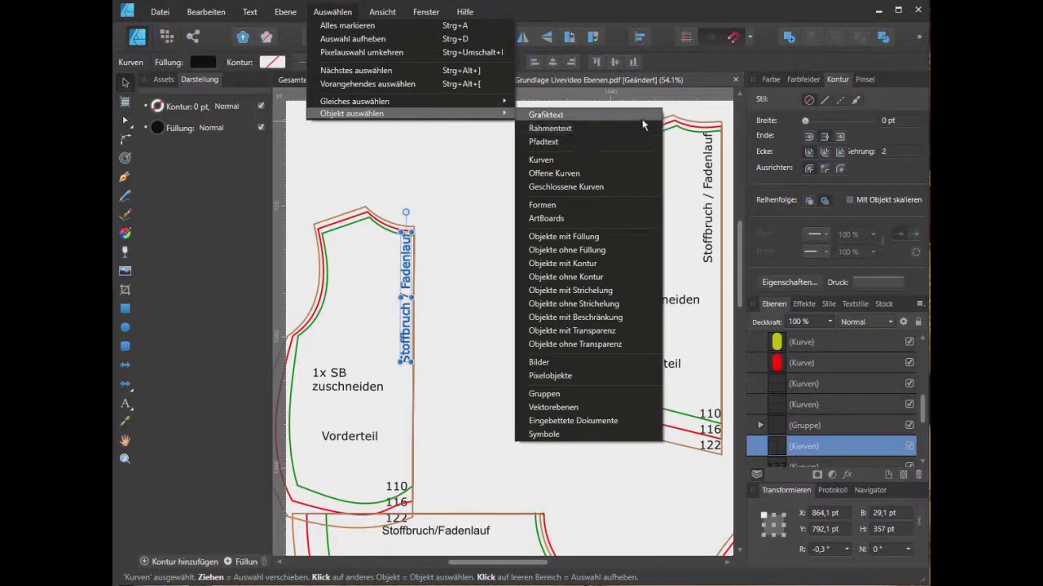
click(636, 119)
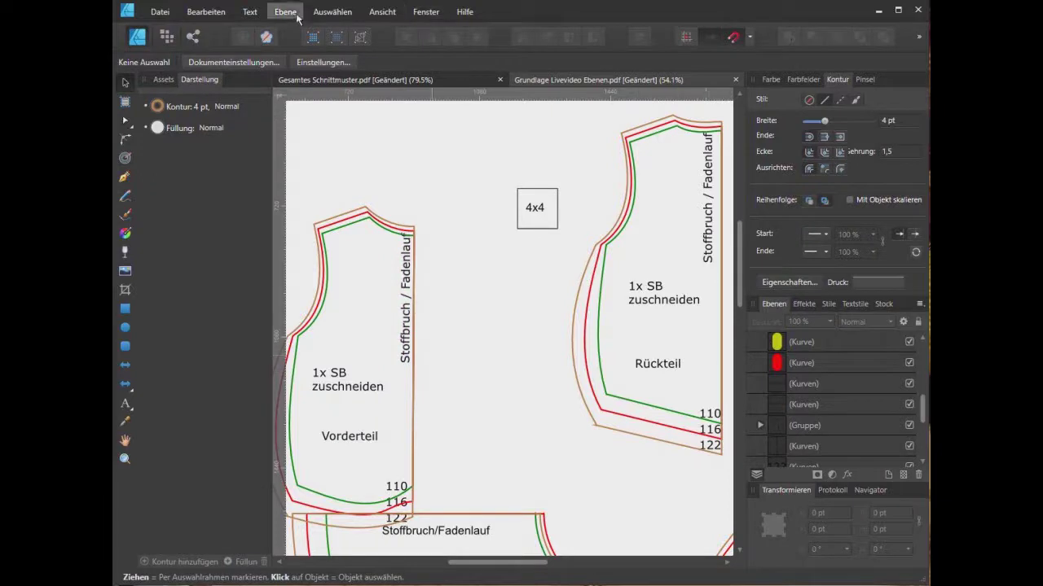
Choose Objekt auswählen > Rahmentext, then select the vertical Stoffbruch / Fadenlauf label on Rückteil.
click(332, 11)
mouse_move(352, 114)
click(570, 128)
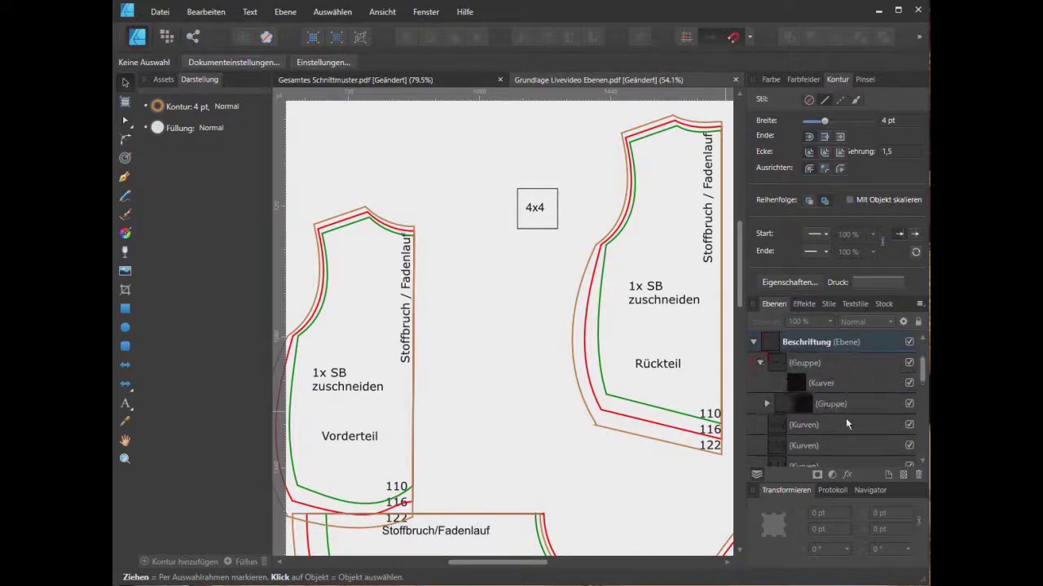
click(708, 251)
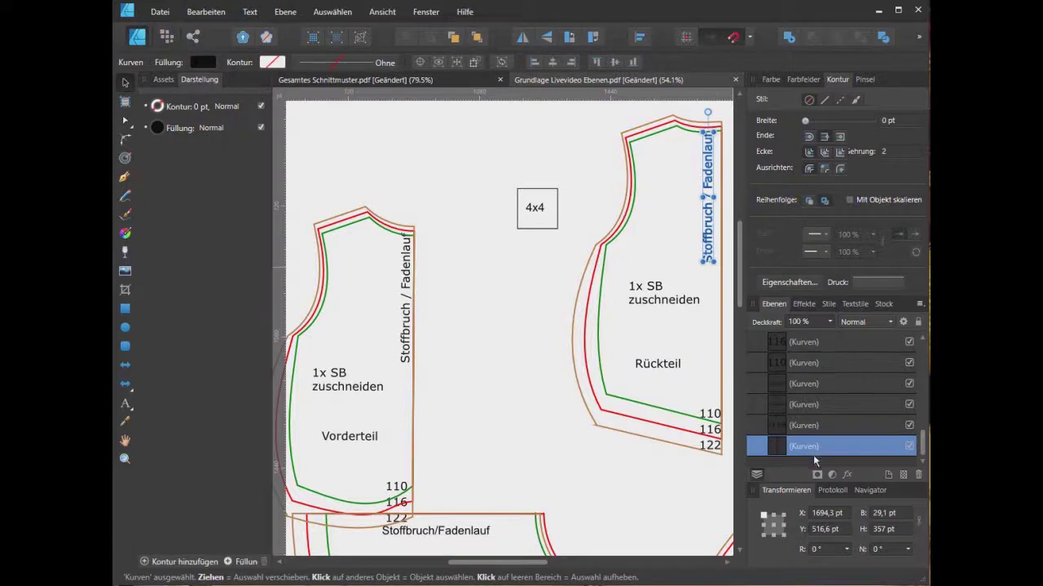
scroll(841, 384, up, 3)
scroll(843, 388, down, 2)
scroll(843, 391, down, 2)
scroll(825, 416, down, 1)
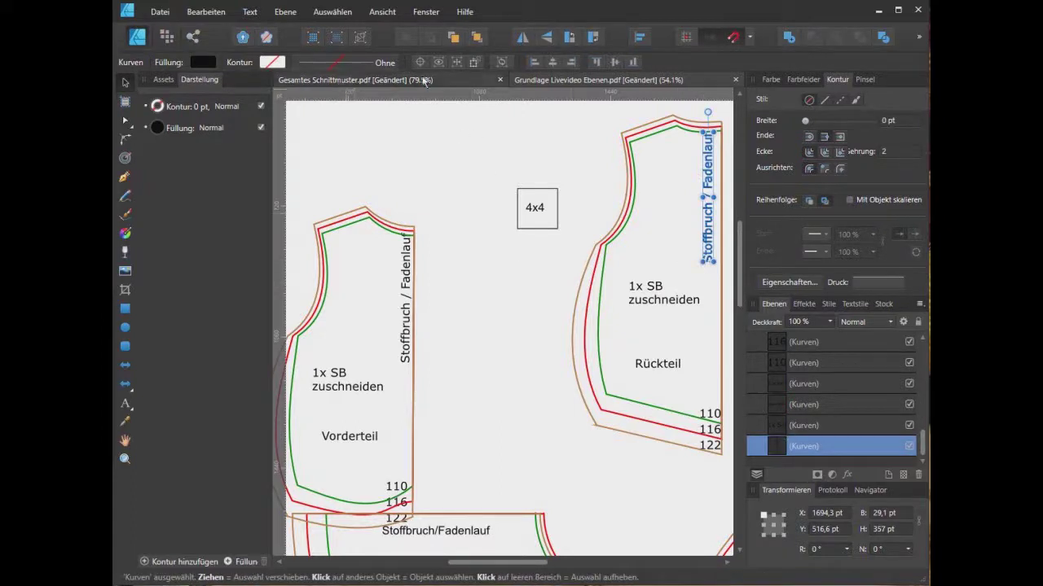
click(332, 12)
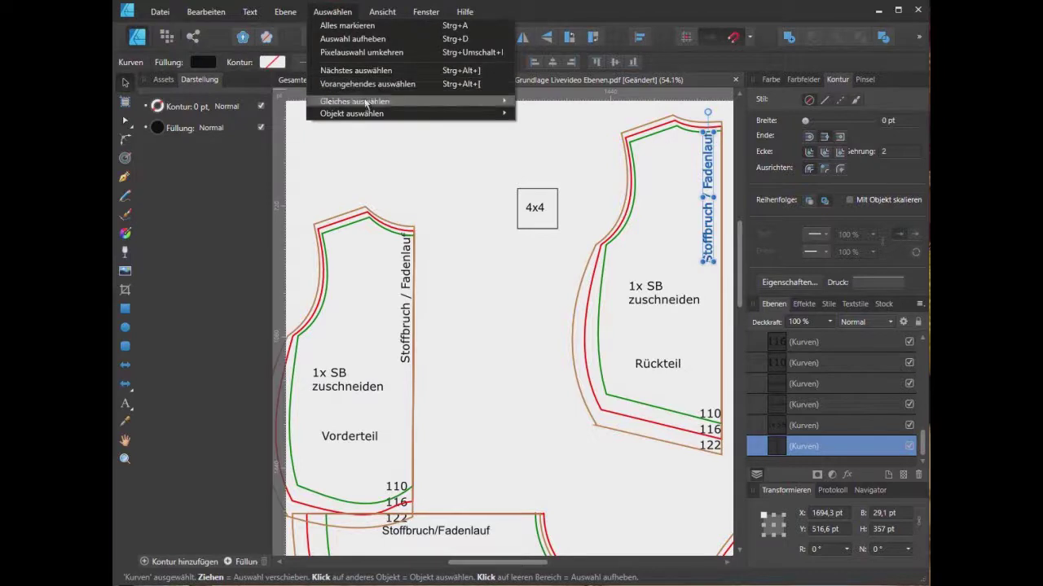
click(706, 246)
double_click(706, 246)
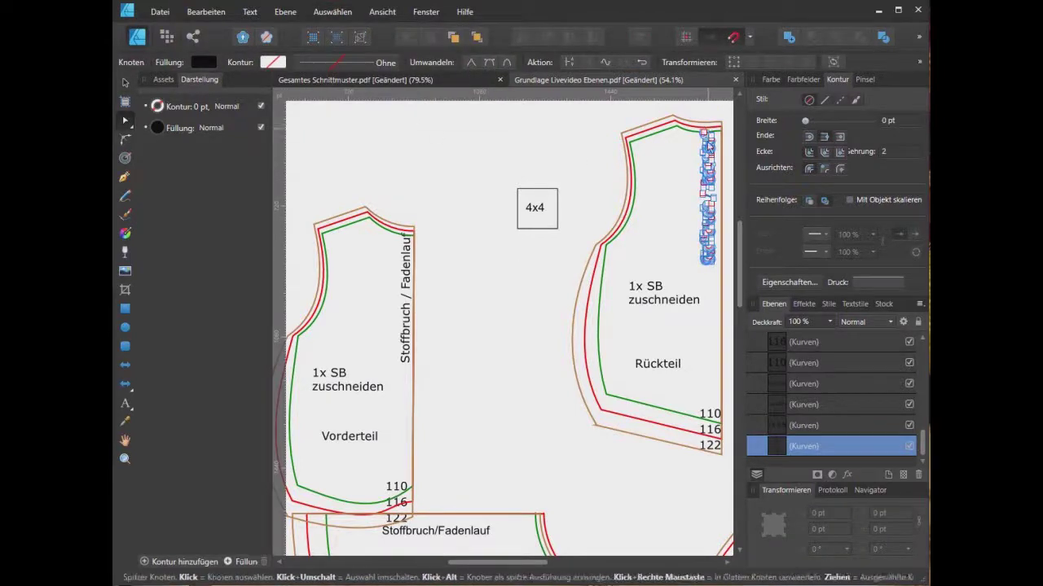
drag(705, 273, 722, 147)
click(125, 83)
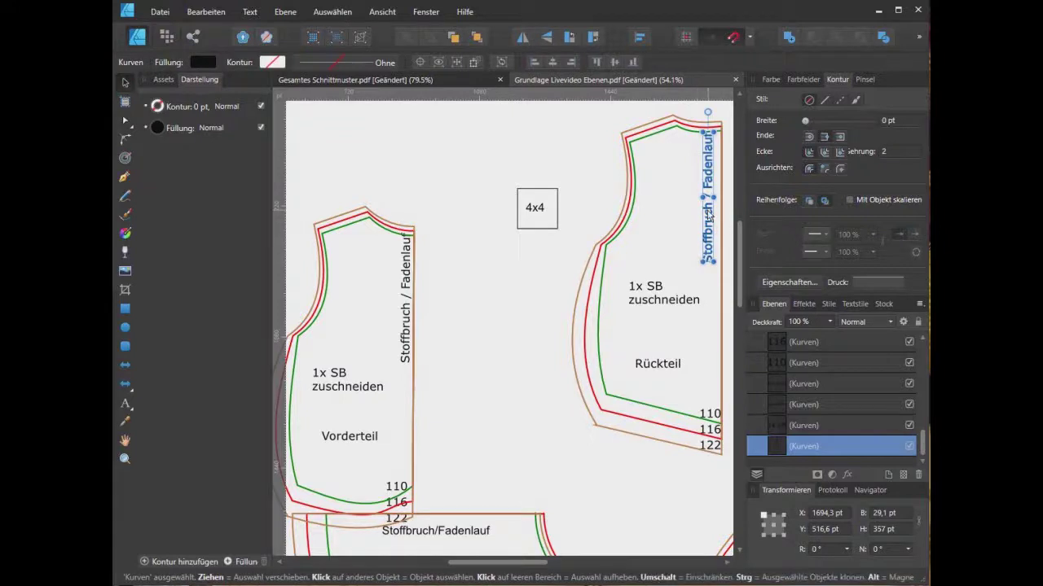
scroll(720, 244, up, 2)
Zoom in and drag the label's corner handle to scale it to about 38.2 × 442.3 pt.
scroll(719, 245, up, 2)
scroll(718, 245, up, 1)
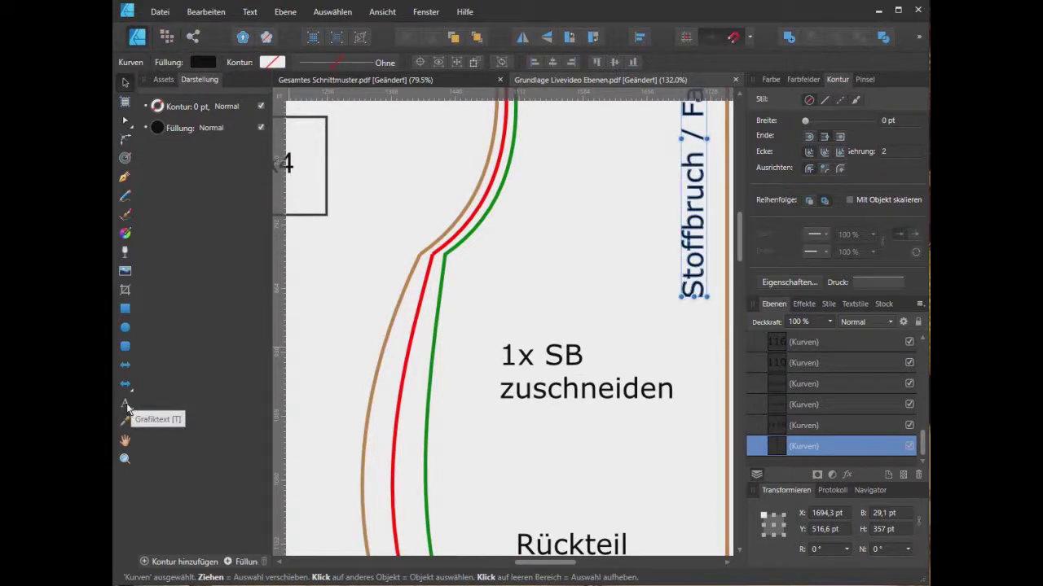
scroll(686, 279, up, 3)
scroll(686, 280, up, 1)
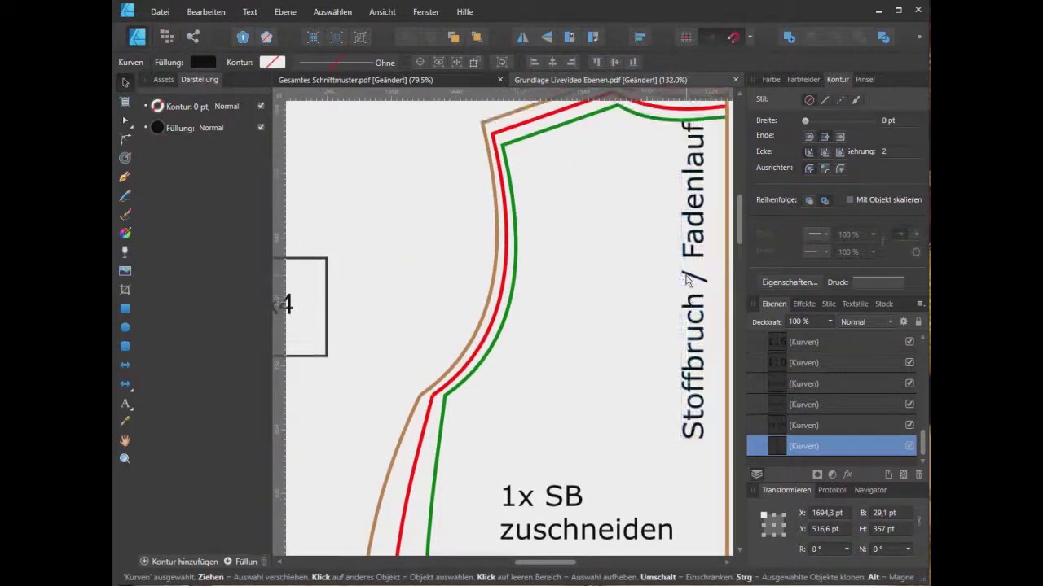
drag(683, 445, 662, 530)
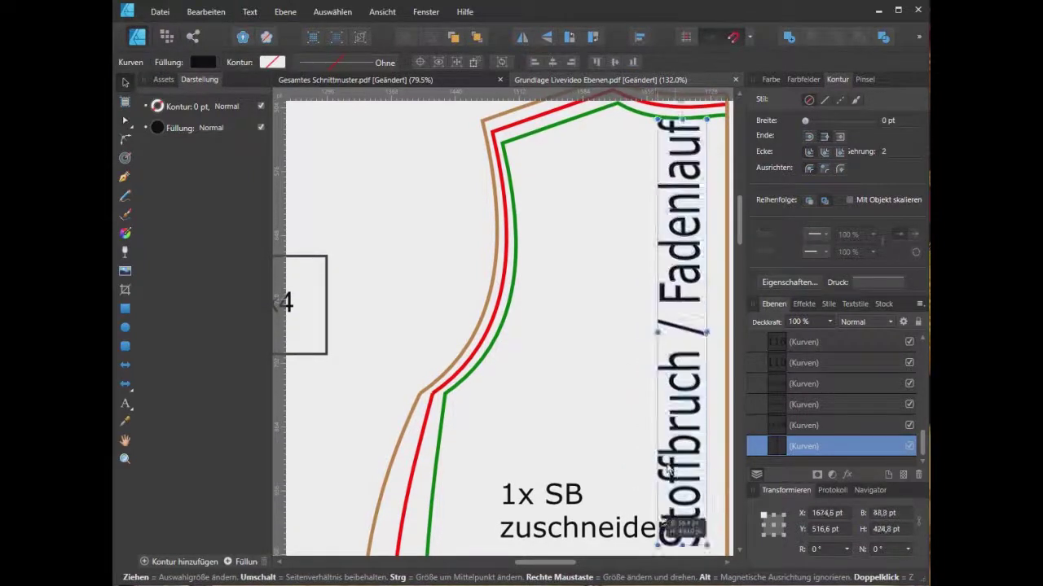
drag(663, 530, 673, 512)
scroll(709, 271, down, 3)
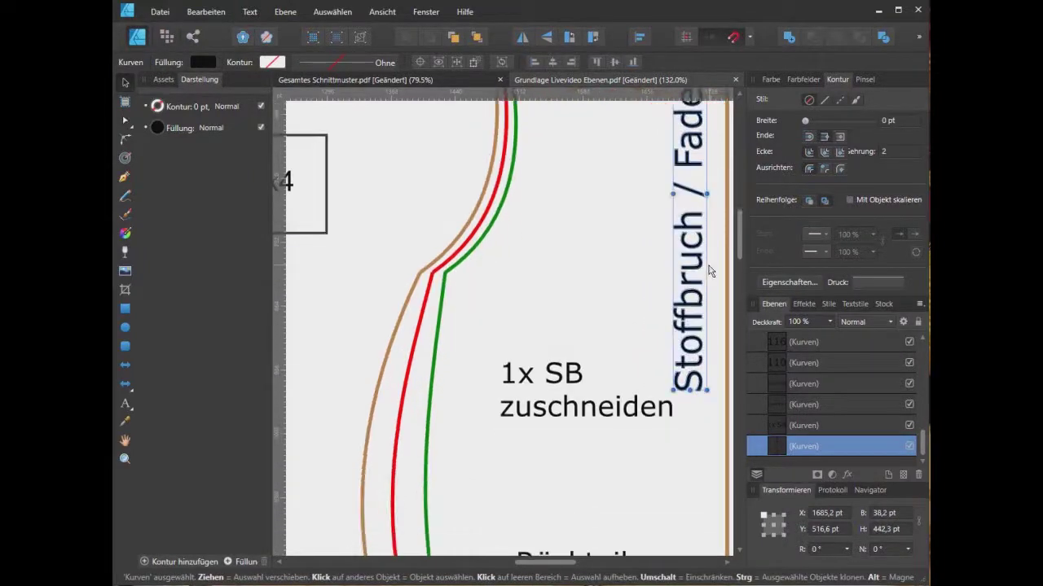
scroll(709, 272, down, 3)
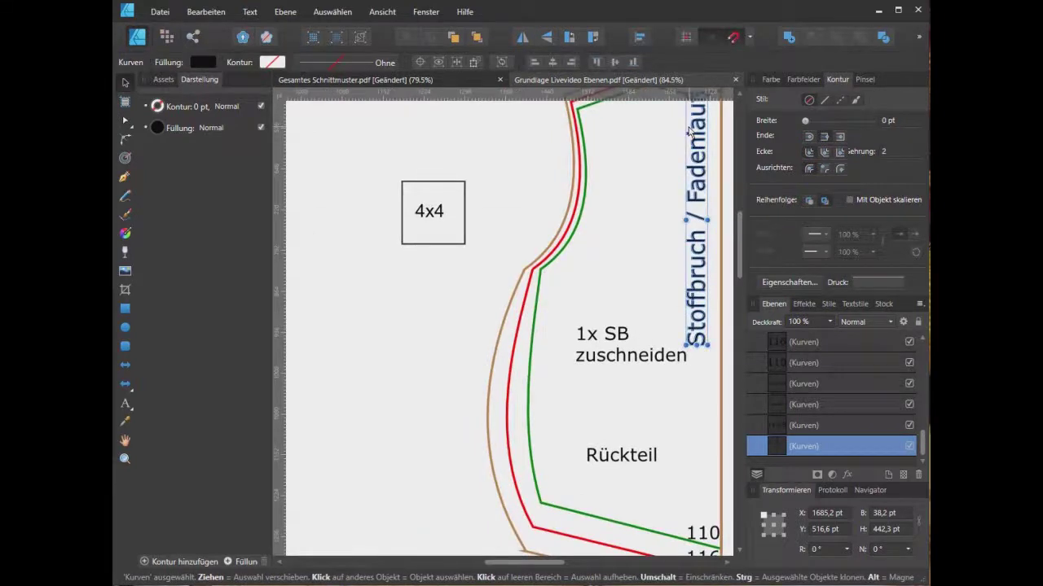